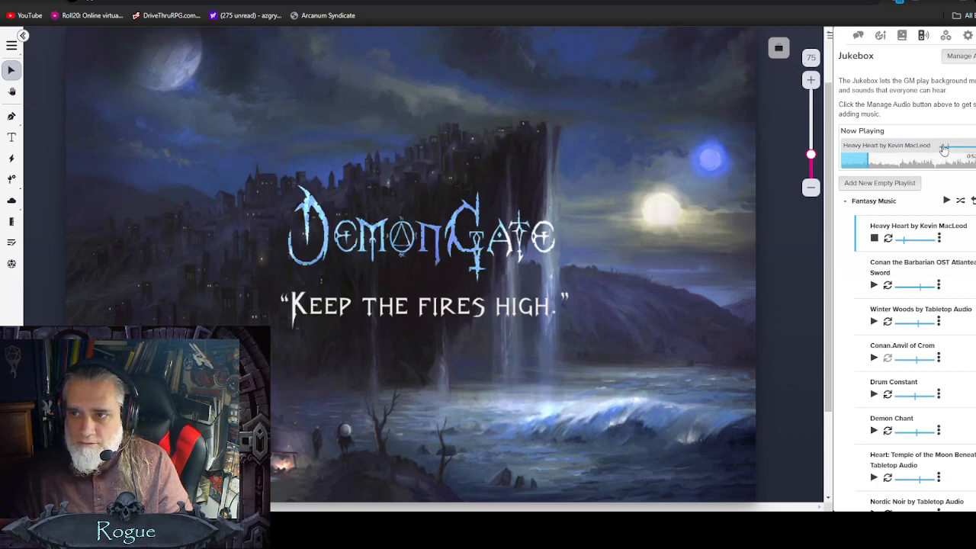
Step: Lower the Heavy Heart track's volume and switch to New Page 1 from the page list
left_click_drag(915, 238, 902, 239)
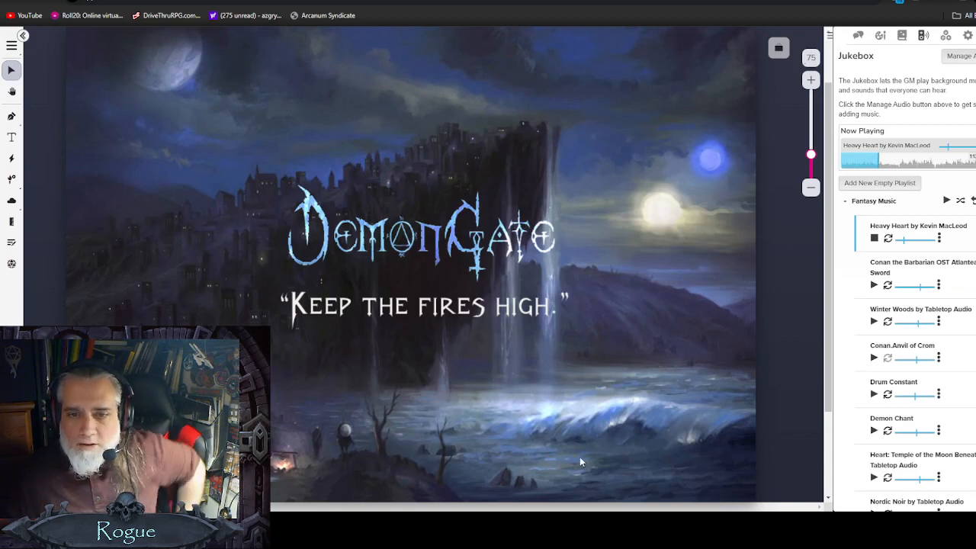
left_click(777, 50)
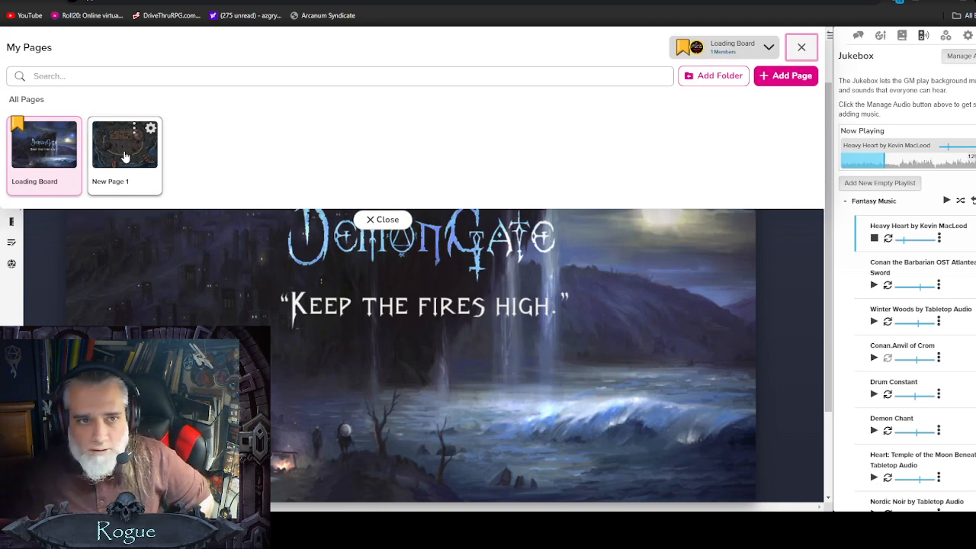
left_click_drag(127, 154, 129, 157)
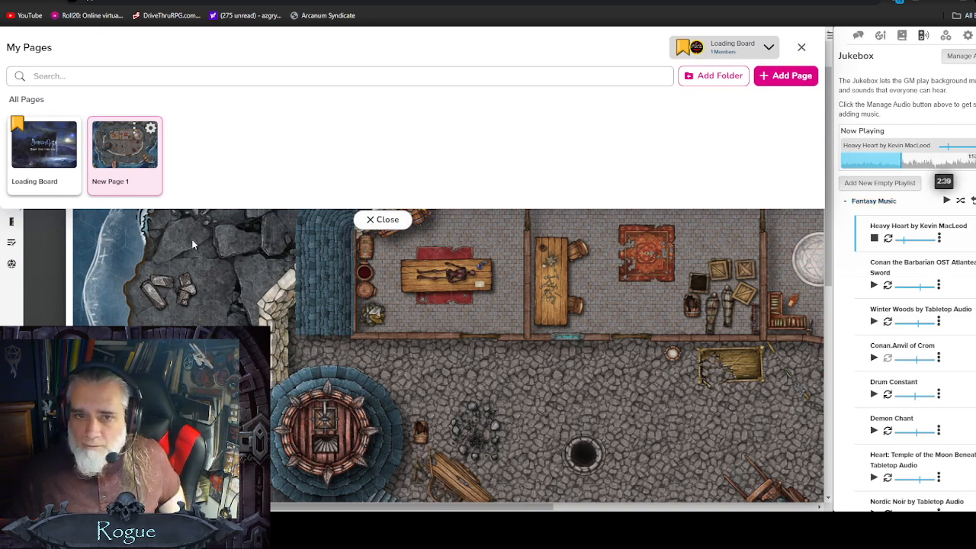
Step: Open the art library and browse the recent uploads
left_click(881, 36)
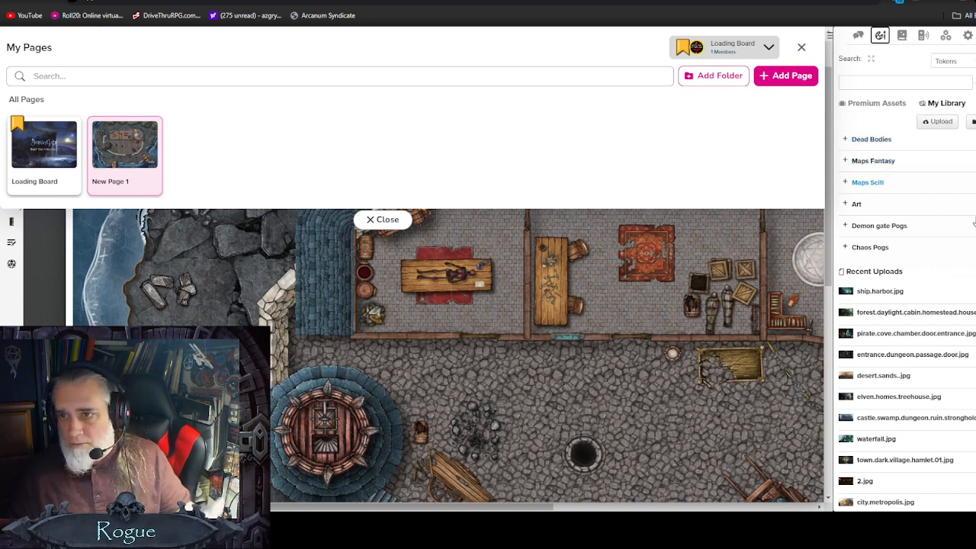
mouse_move(879, 296)
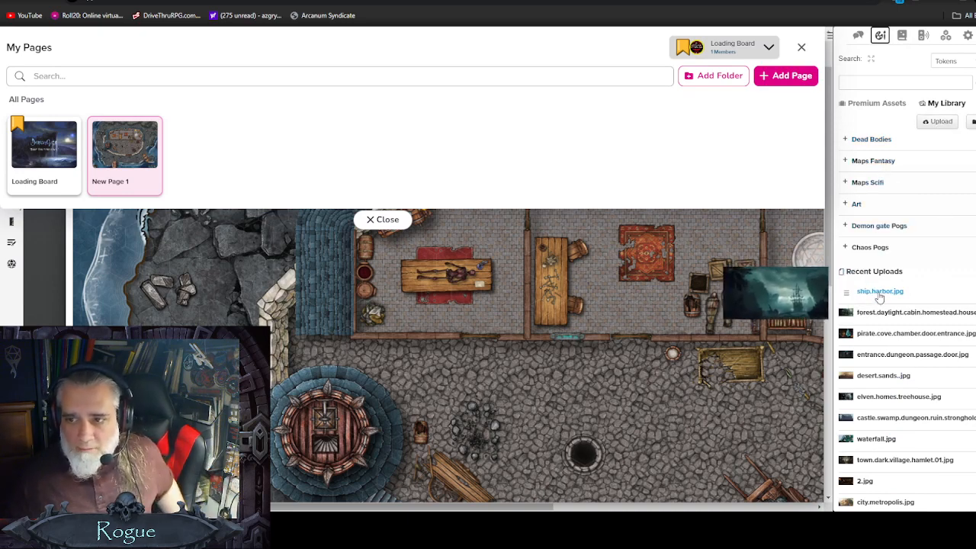
mouse_move(851, 324)
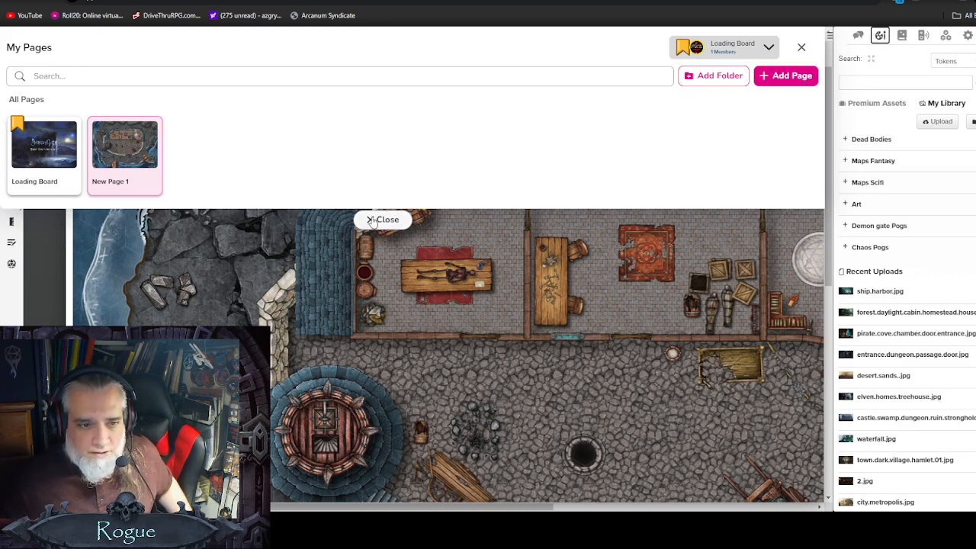
mouse_move(119, 153)
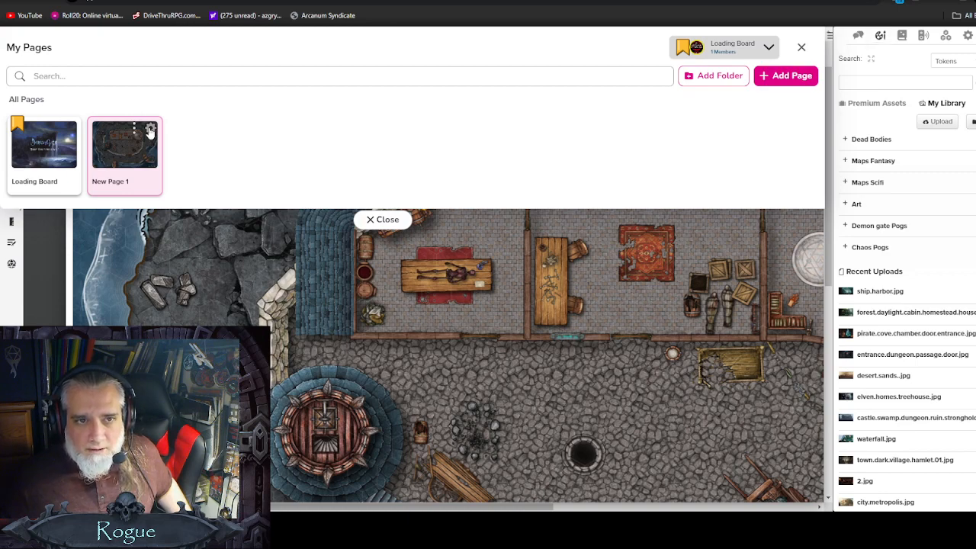
Step: Open New Page 1's page settings, review the size, background and grid options, and save them
left_click(150, 131)
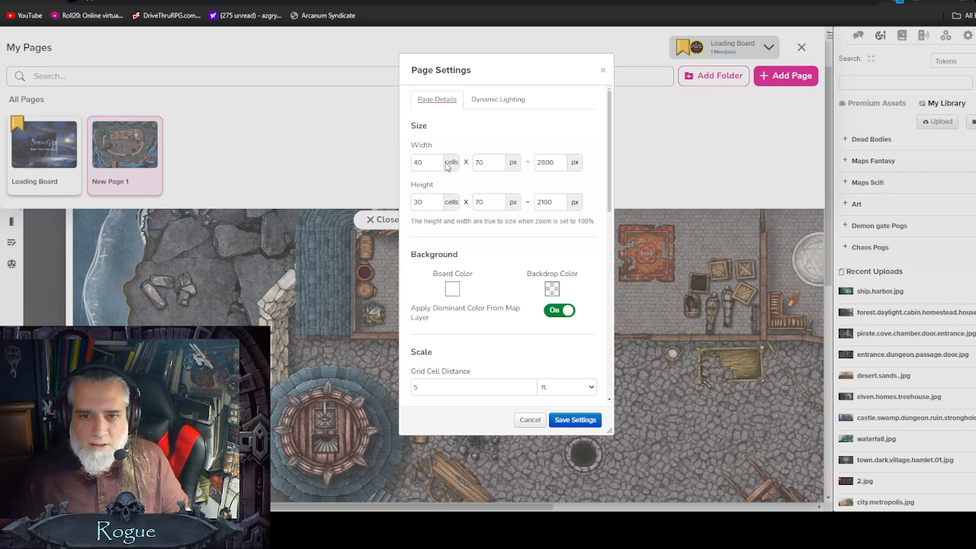
scroll(460, 240, "down", 1)
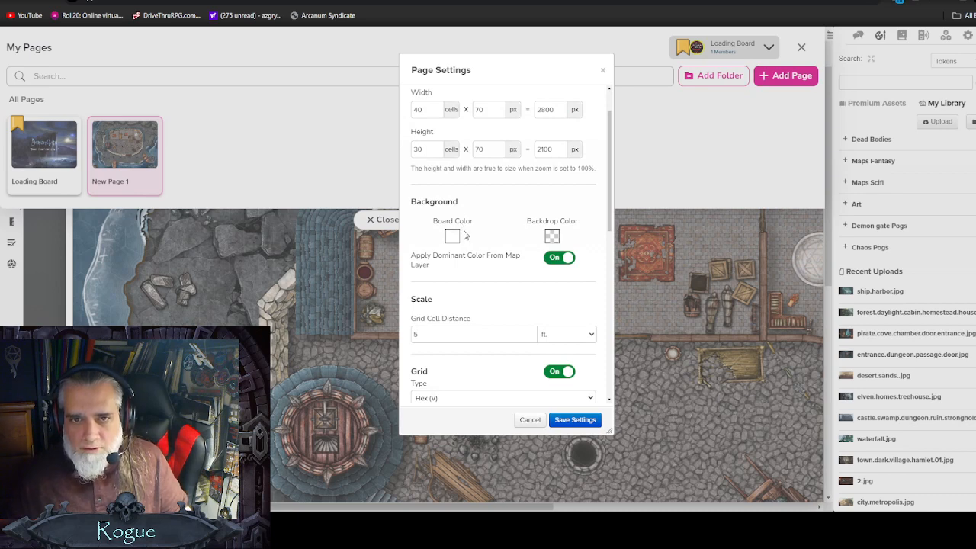
scroll(473, 240, "up", 1)
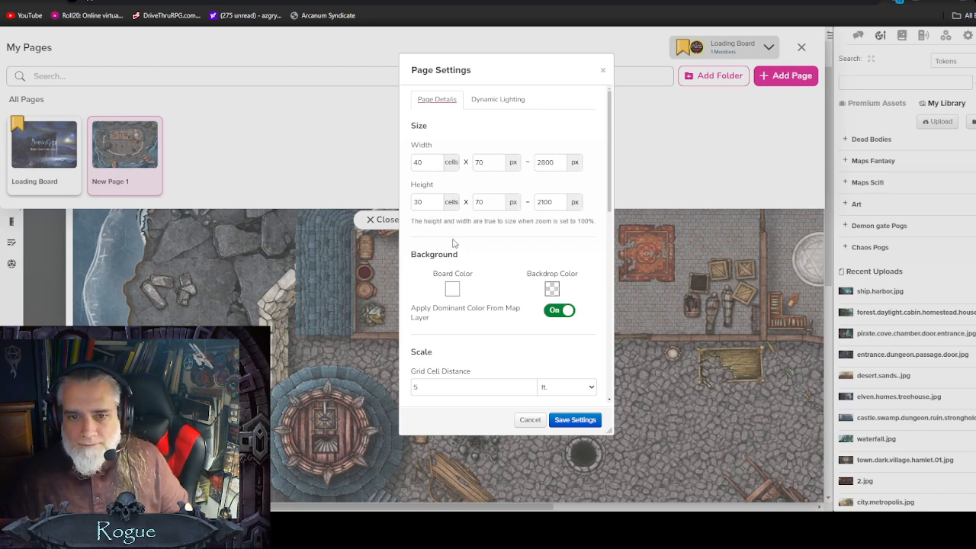
scroll(453, 244, "down", 1)
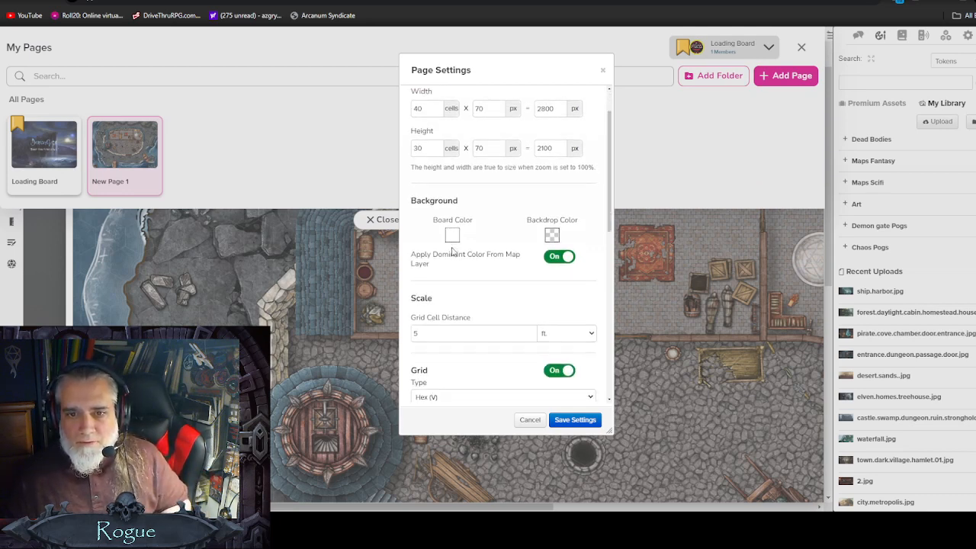
scroll(470, 311, "down", 1)
scroll(469, 210, "up", 1)
scroll(468, 202, "up", 1)
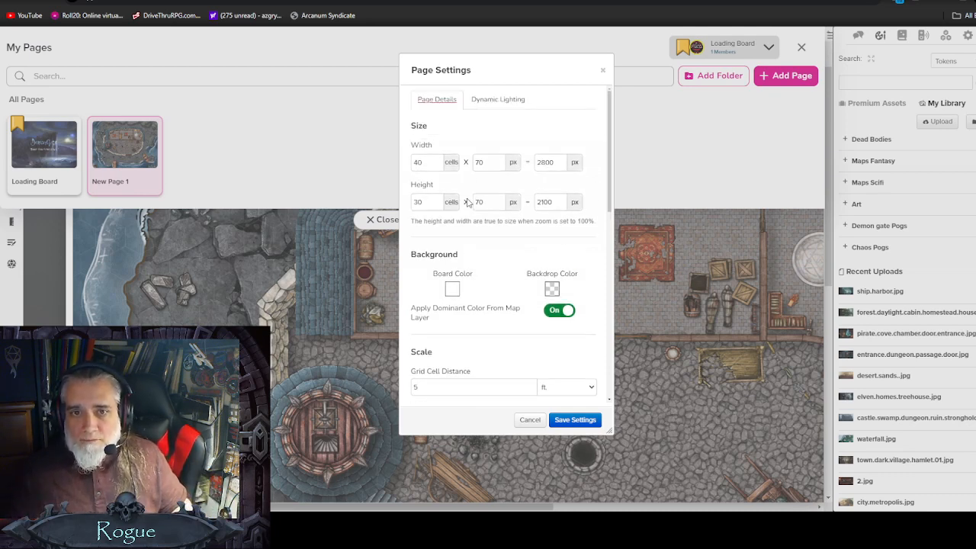
left_click(574, 419)
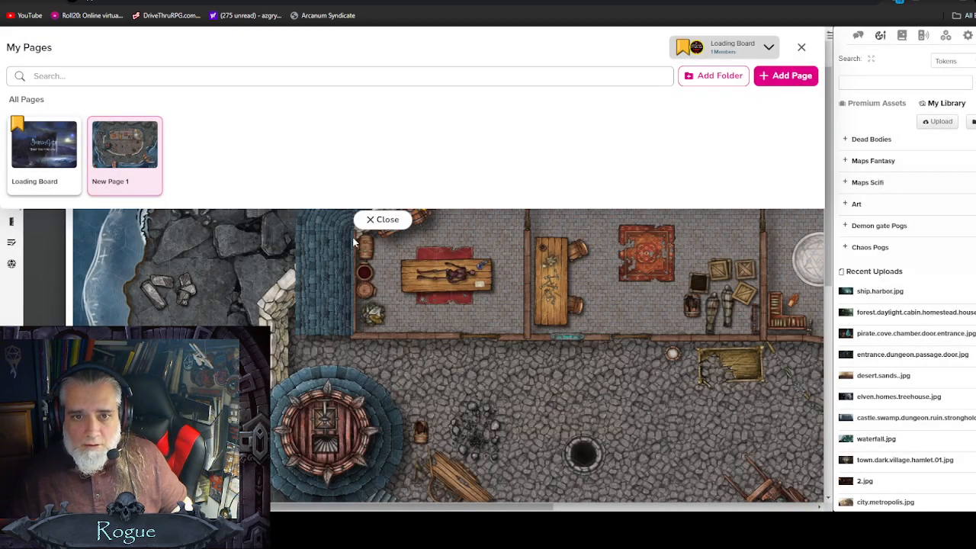
left_click(373, 220)
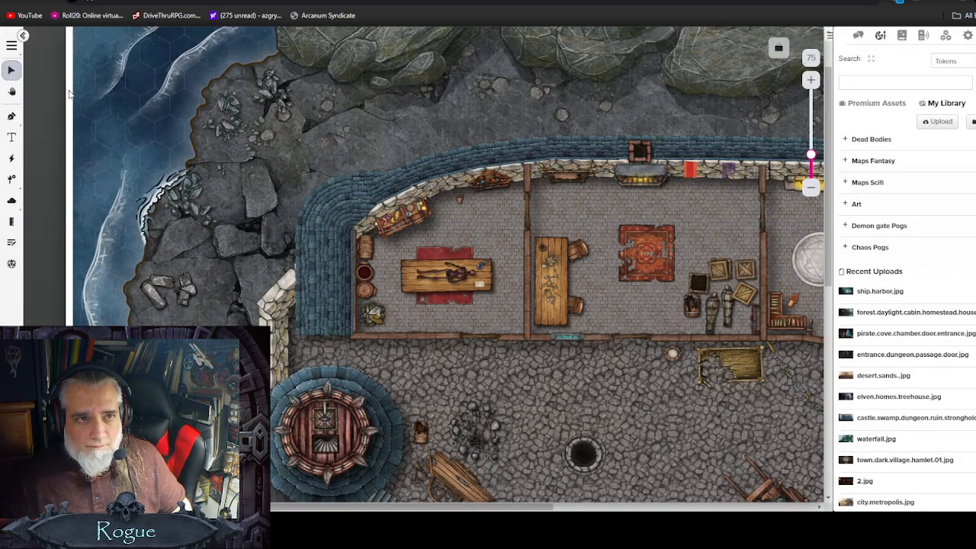
Step: Move the map image to the Map Layer and align its top-left corner with the page corner
scroll(195, 215, "up", 2)
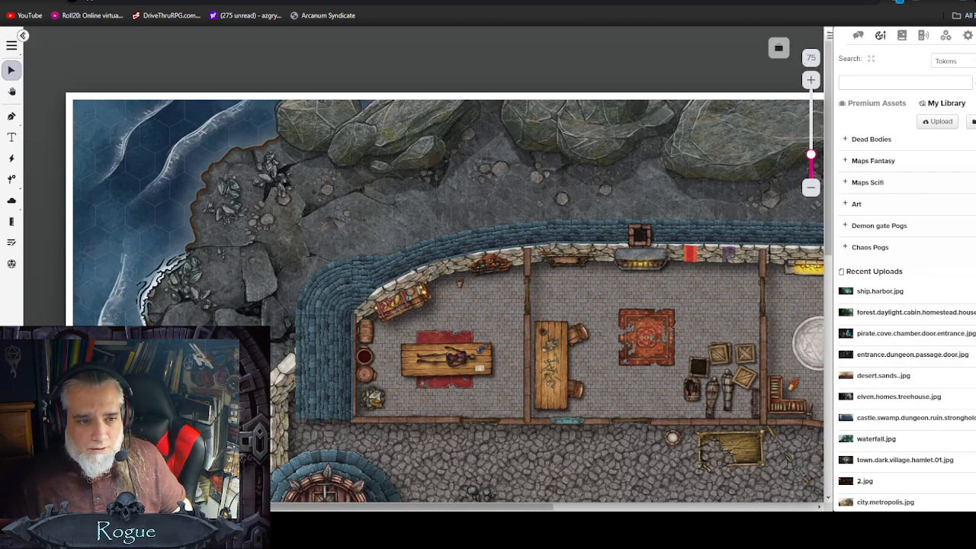
right_click(150, 237)
mouse_move(177, 231)
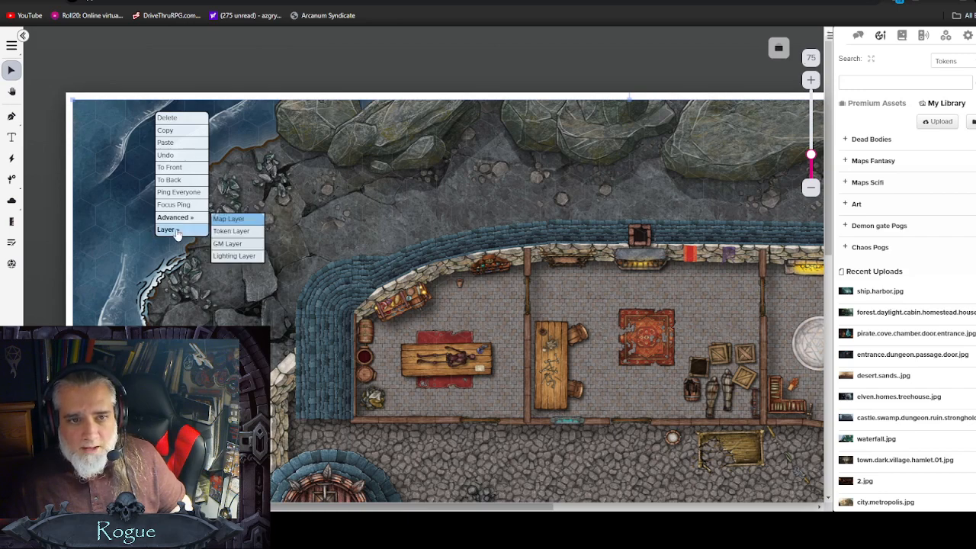
left_click(230, 220)
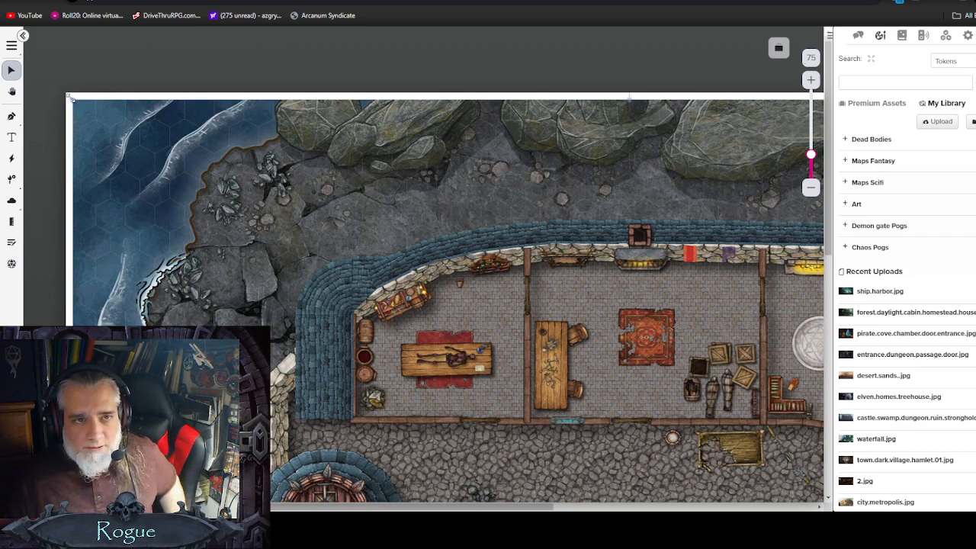
mouse_move(84, 111)
left_mouse_down()
mouse_move(186, 211)
mouse_move(140, 183)
mouse_move(67, 108)
left_mouse_up()
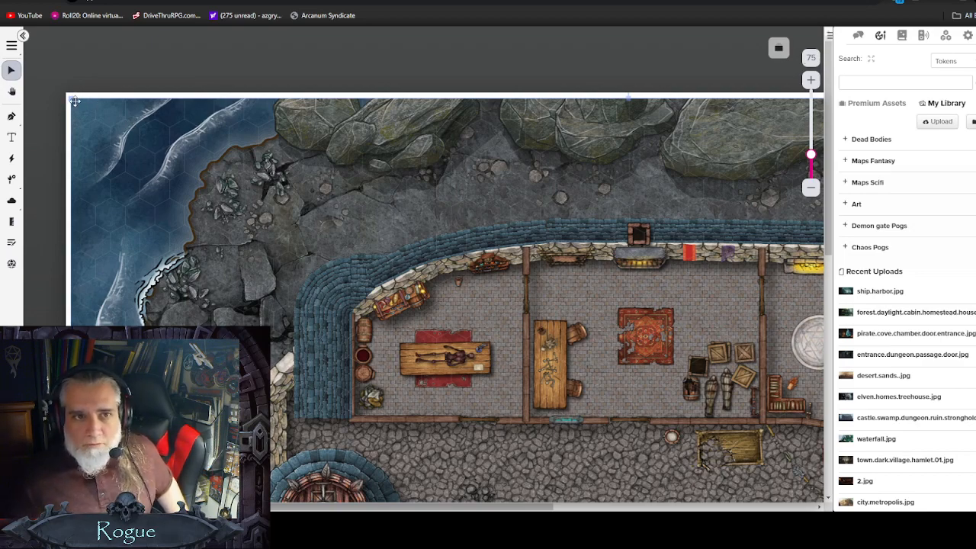
mouse_move(69, 97)
left_mouse_down()
mouse_move(88, 111)
mouse_move(75, 102)
left_mouse_up()
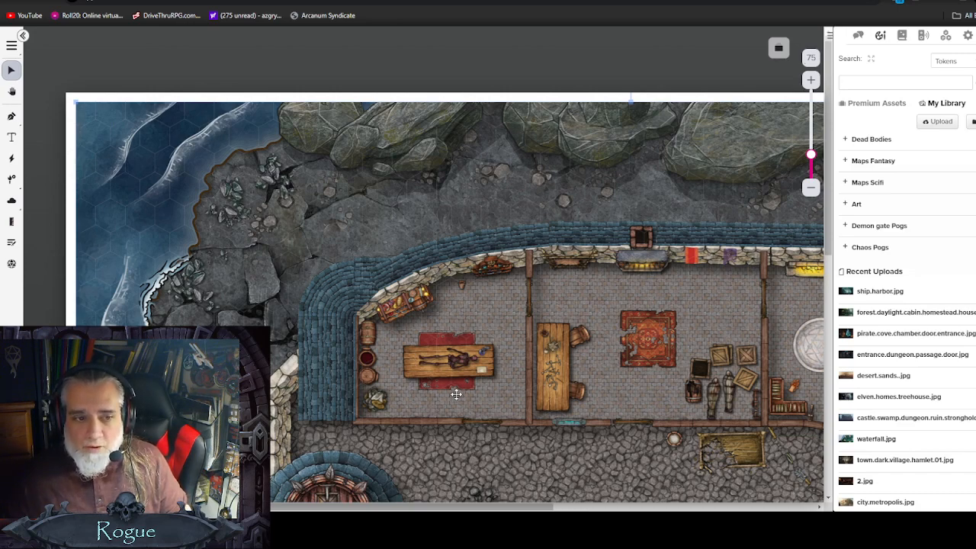
Step: Increase the hex grid's opacity in New Page 1's page settings and save the settings
scroll(481, 363, "down", 1)
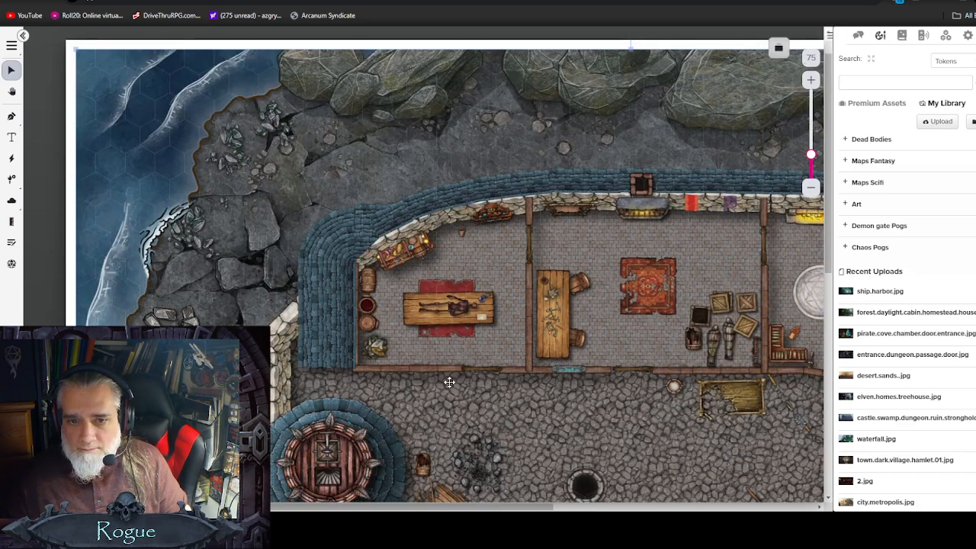
left_click(779, 52)
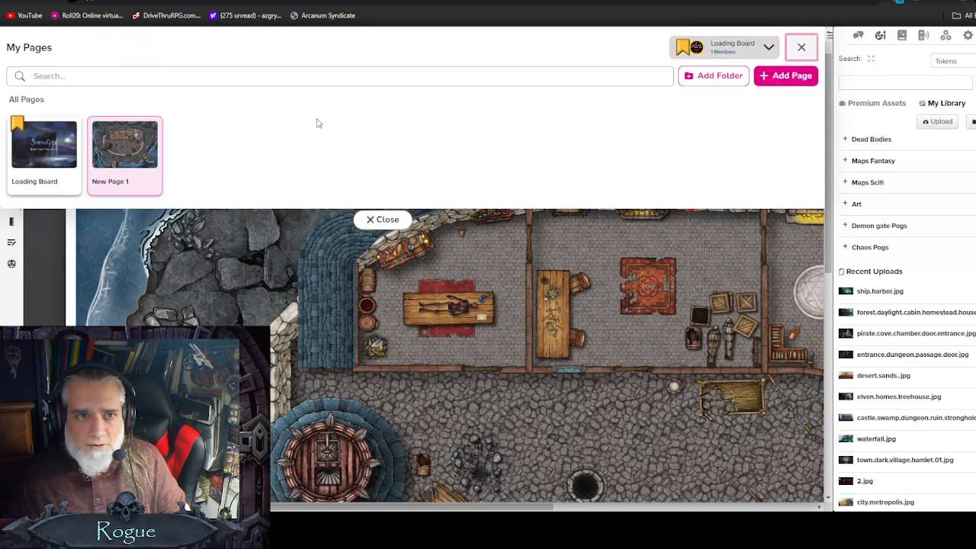
left_click(150, 128)
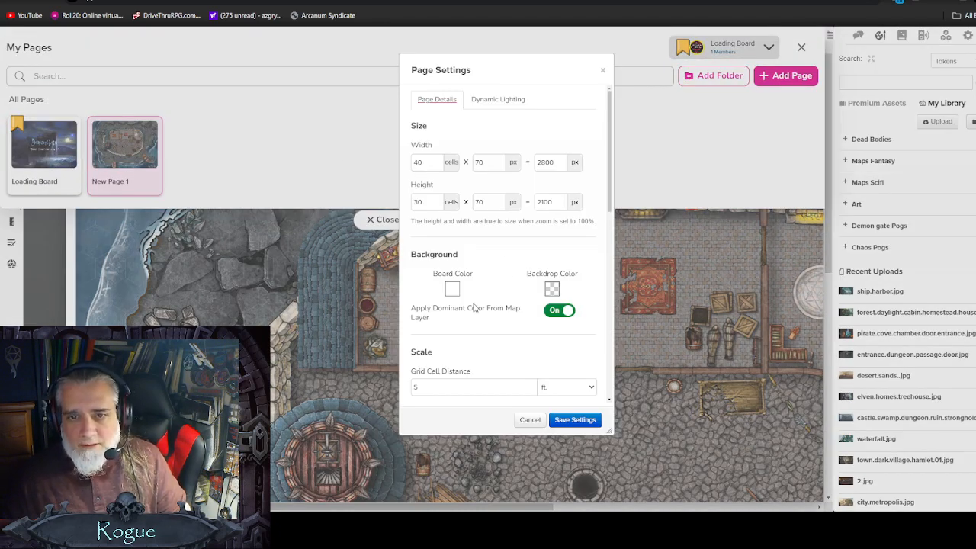
scroll(475, 309, "down", 3)
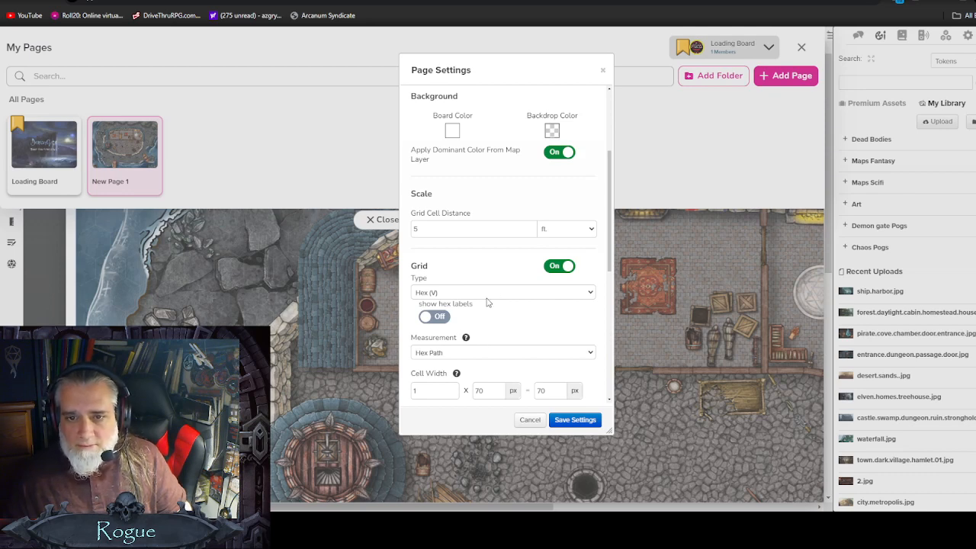
scroll(458, 350, "down", 1)
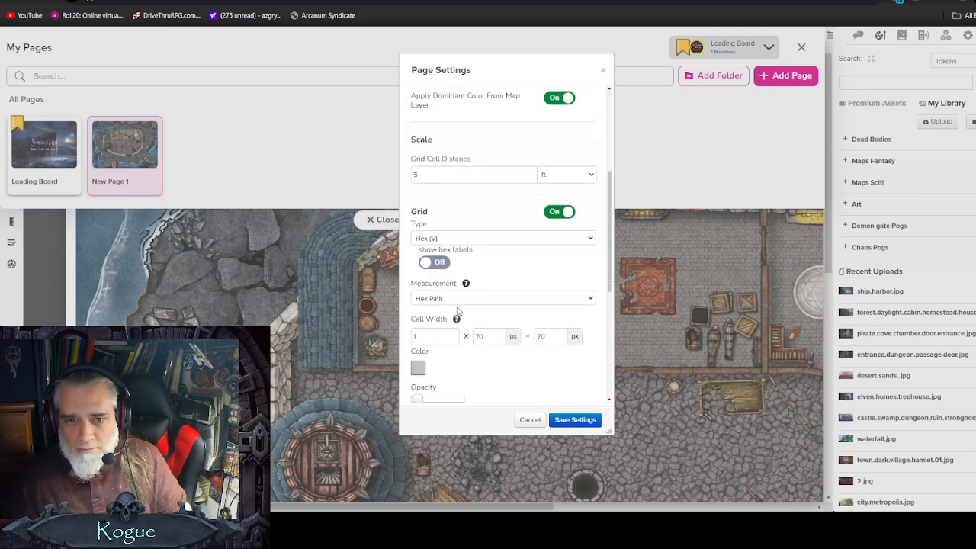
scroll(456, 311, "down", 2)
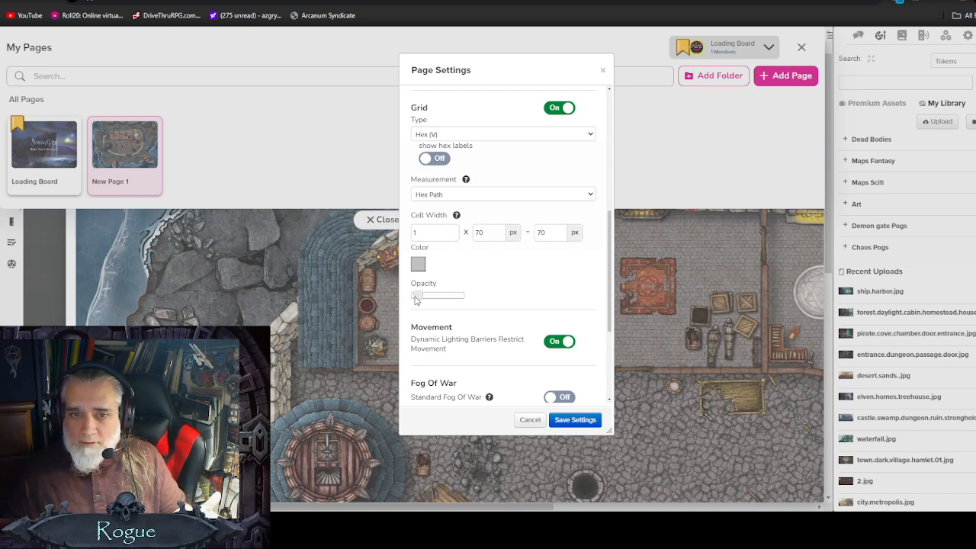
left_click_drag(416, 300, 451, 303)
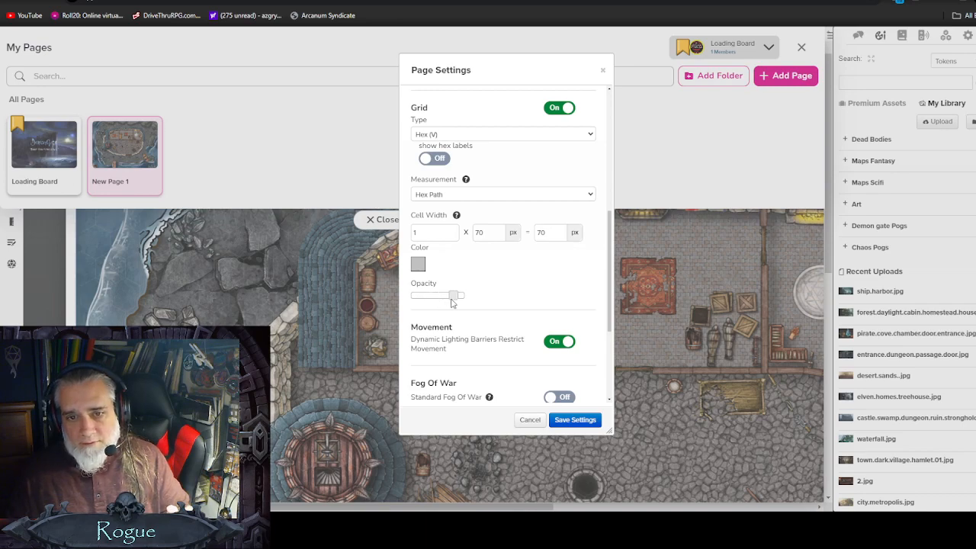
left_click(583, 420)
left_click(384, 221)
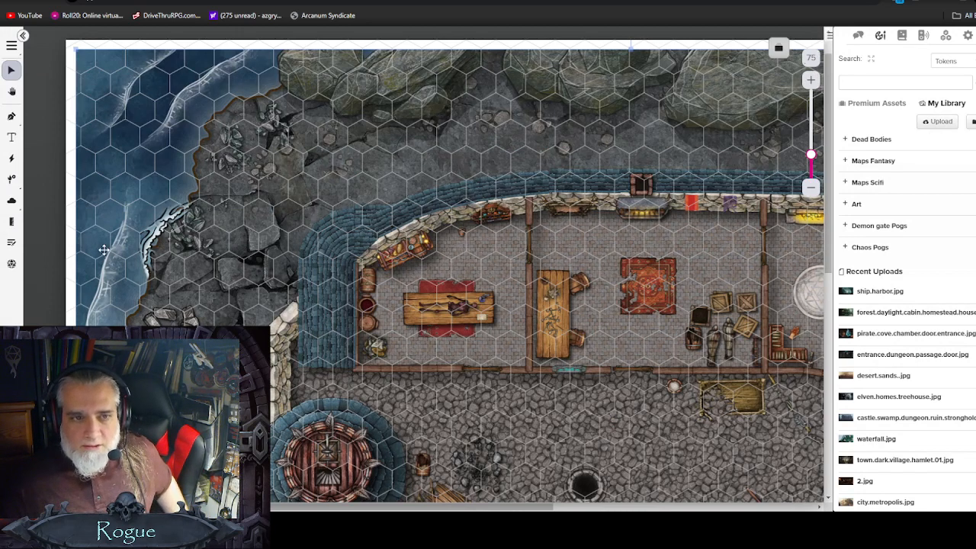
Step: Reopen New Page 1's page settings, lower the hex grid's opacity to the minimum, save, and close the pages bar
left_click(779, 48)
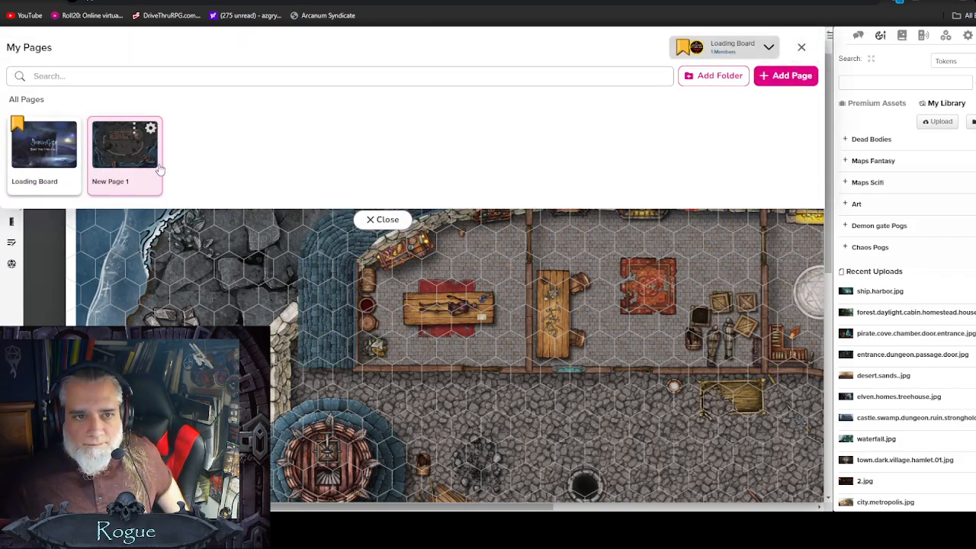
left_click(151, 128)
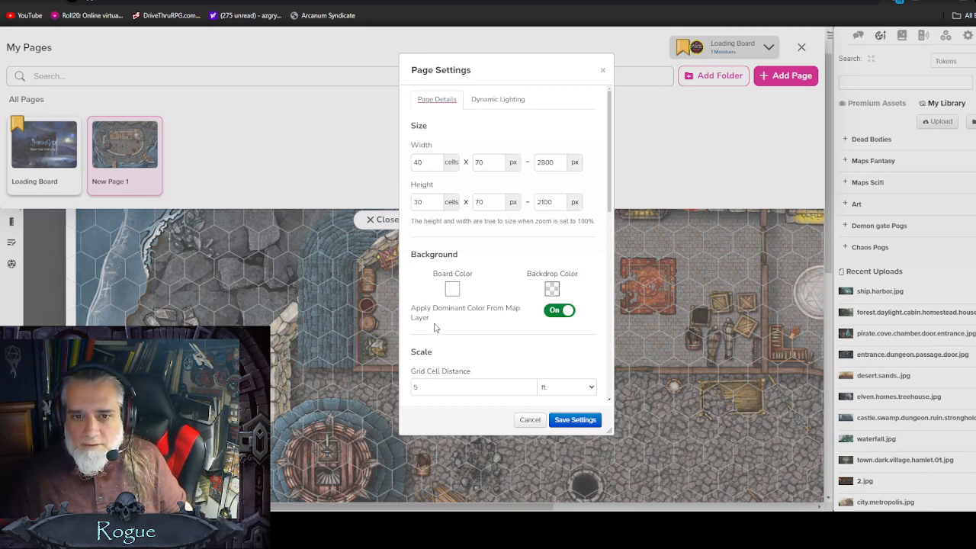
scroll(436, 328, "down", 3)
scroll(488, 333, "down", 1)
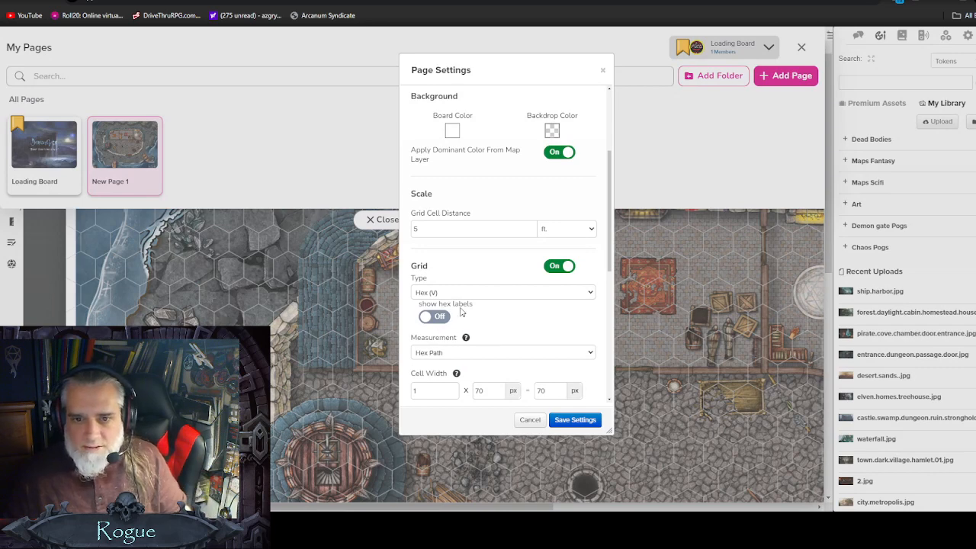
scroll(465, 314, "up", 1)
scroll(475, 320, "down", 1)
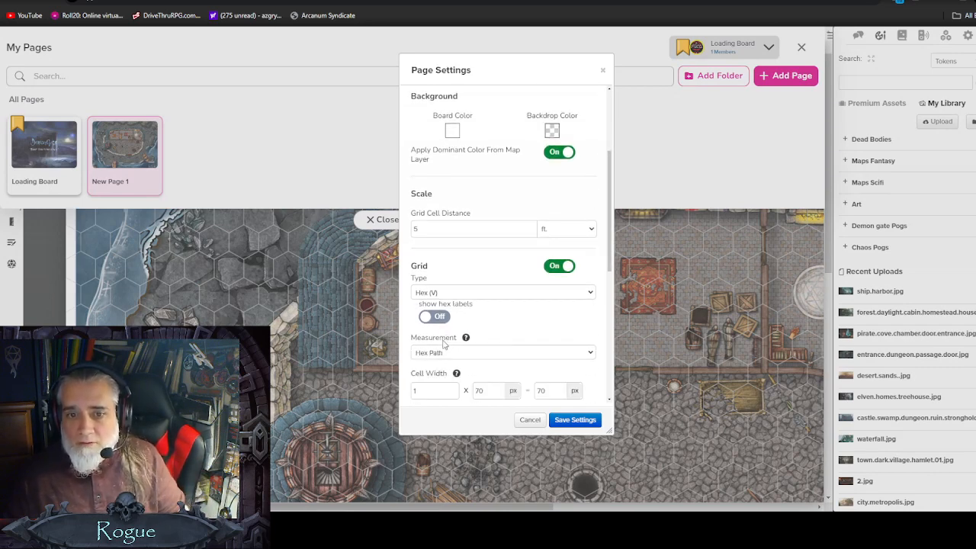
scroll(448, 342, "down", 1)
scroll(443, 359, "down", 1)
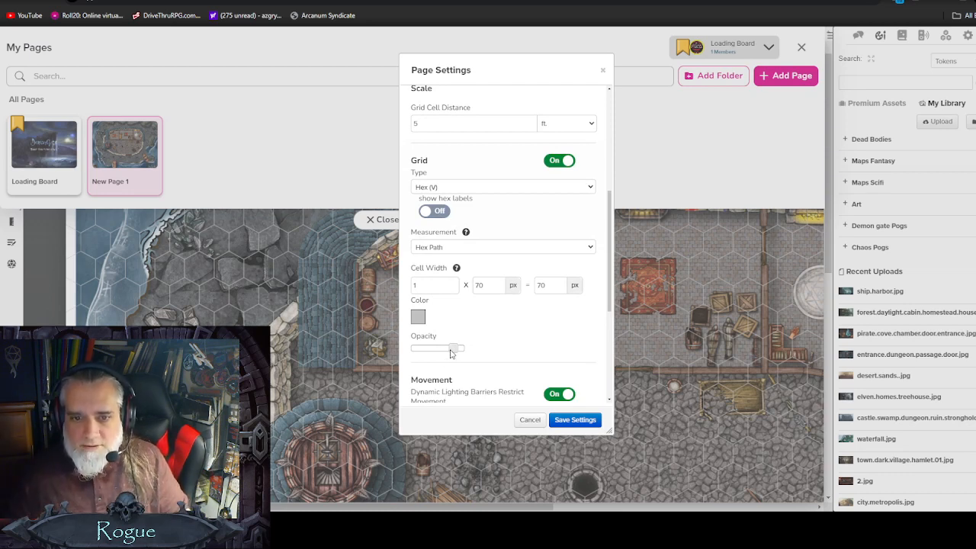
left_click_drag(452, 353, 414, 353)
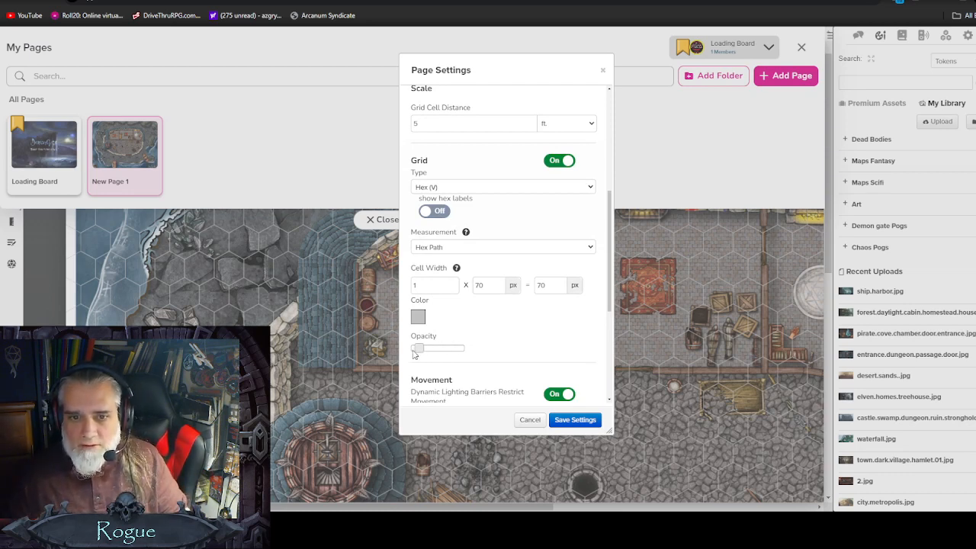
scroll(507, 313, "down", 1)
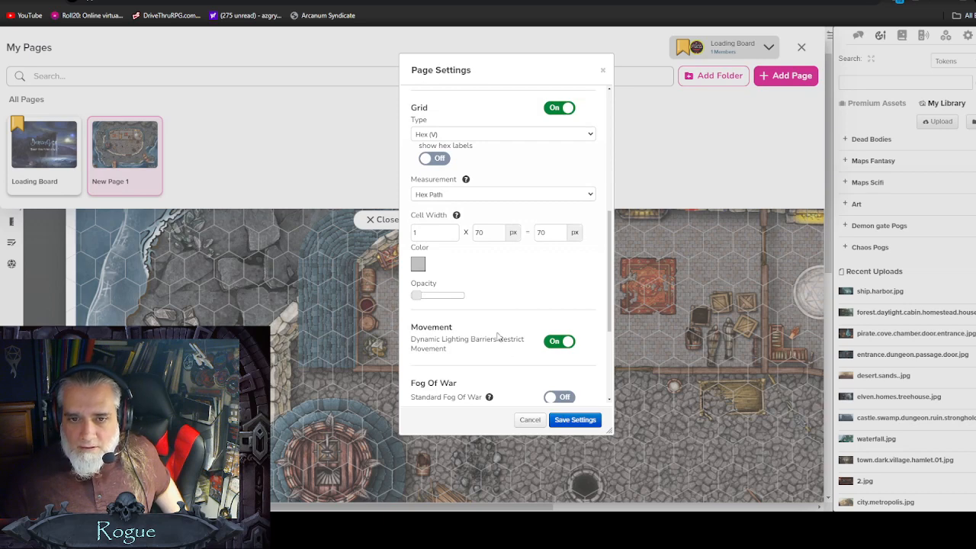
scroll(497, 336, "down", 1)
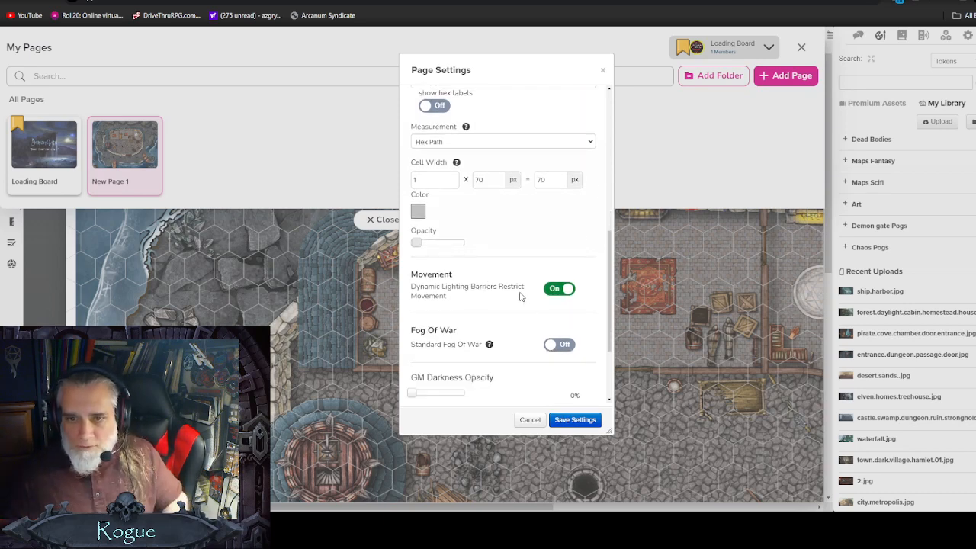
scroll(479, 375, "down", 1)
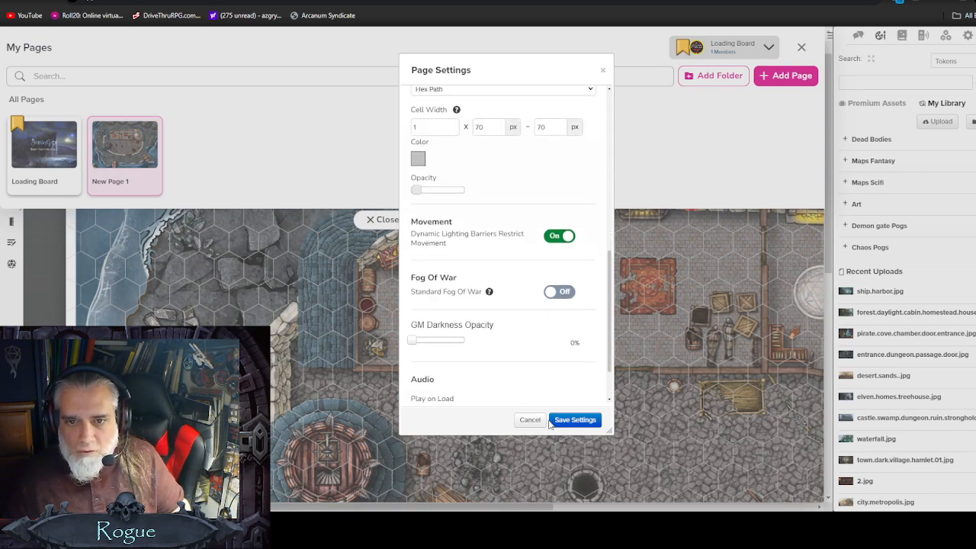
left_click(560, 421)
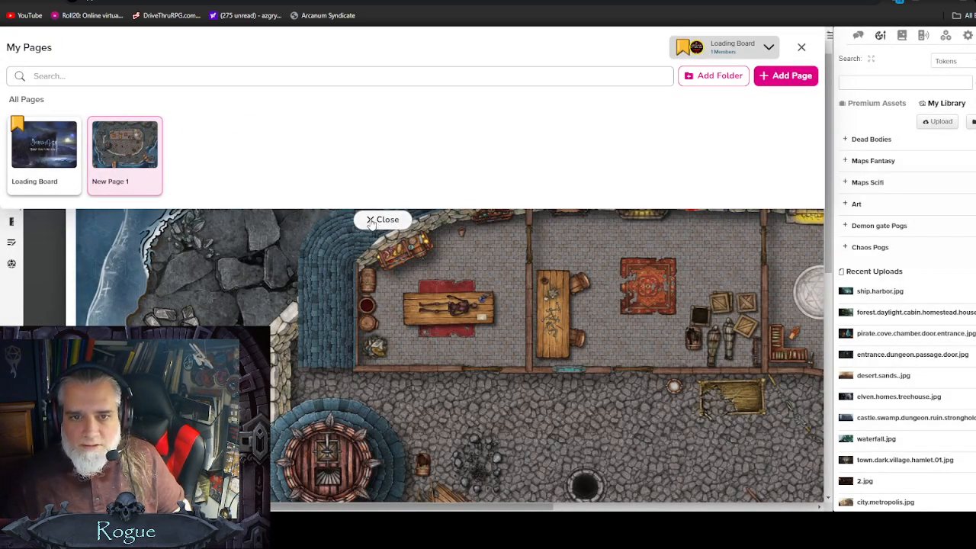
left_click(370, 220)
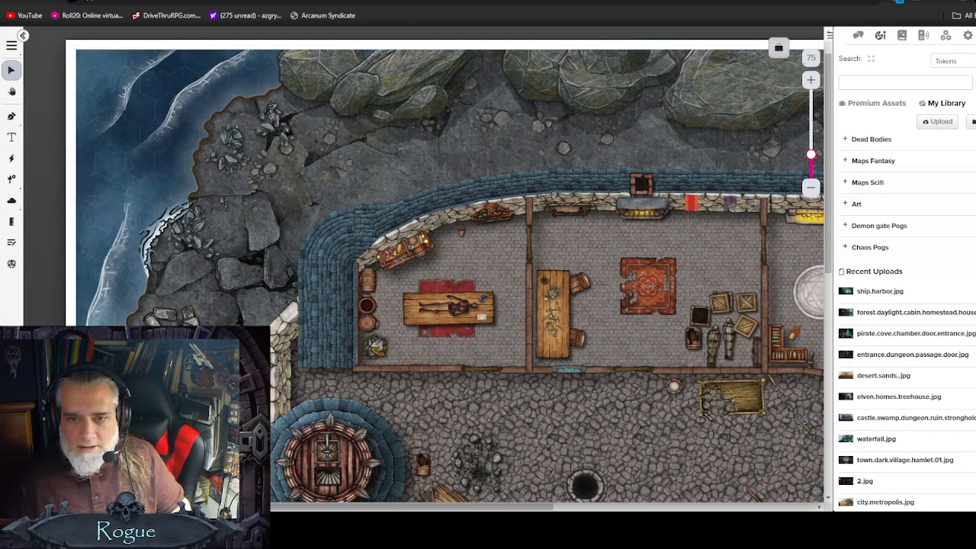
Step: Start a wall line with the Draw tool, tracing the building's west and north outer walls
left_click(11, 117)
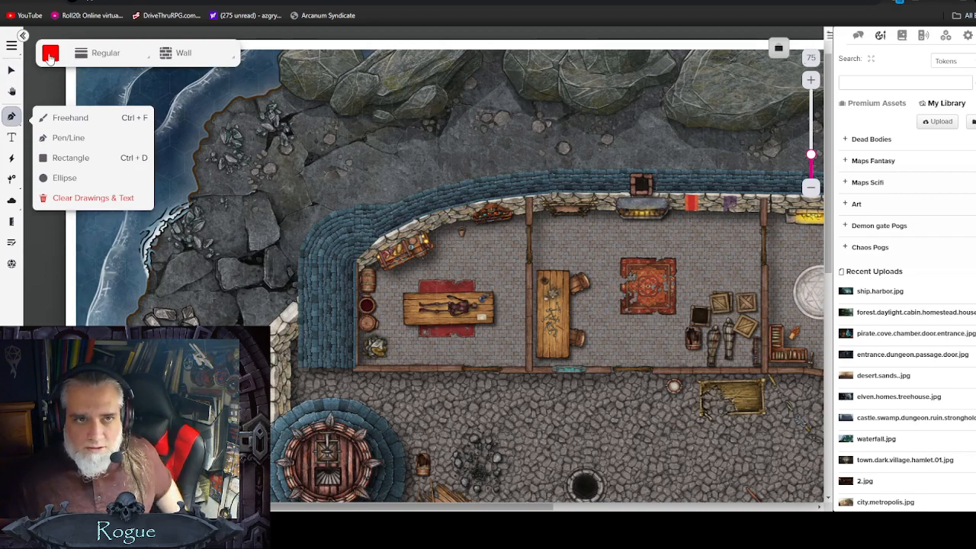
left_click(354, 368)
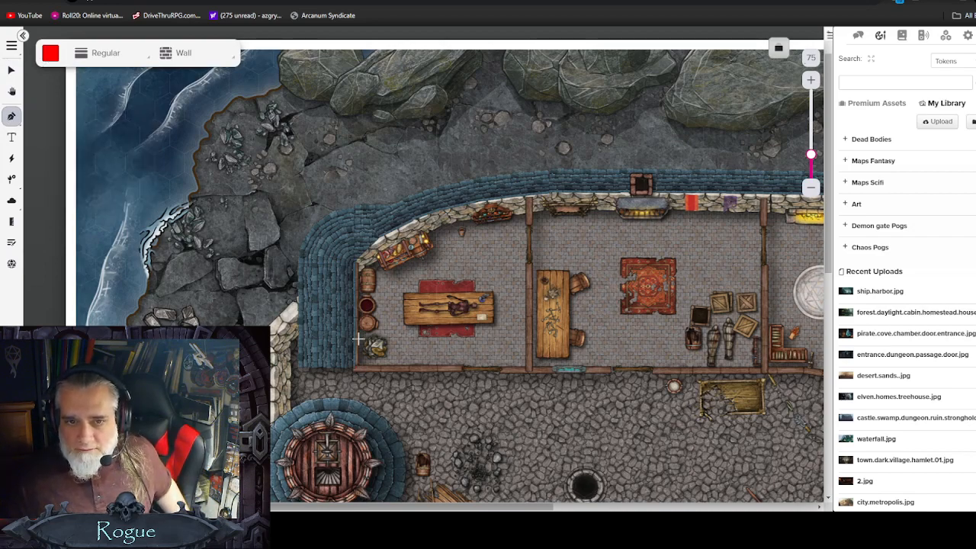
left_click(354, 263)
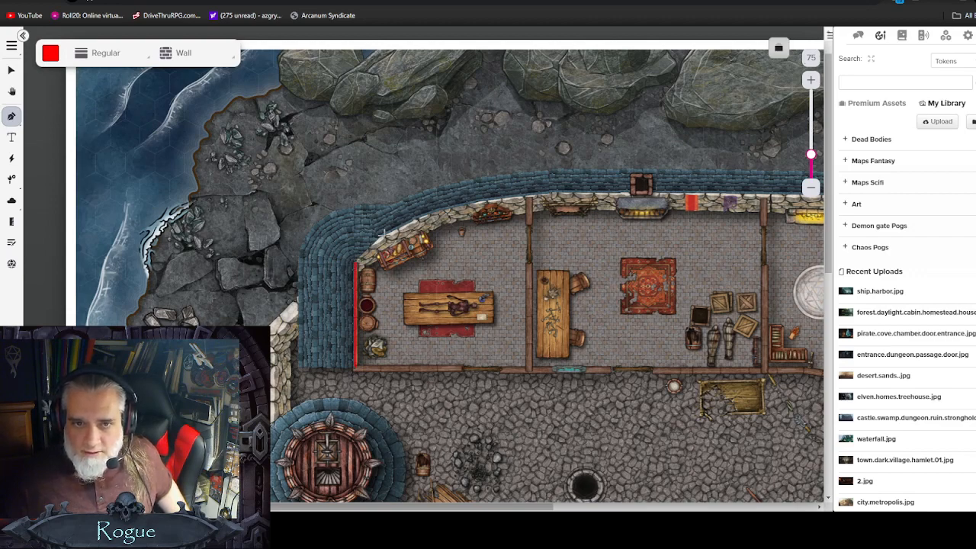
left_click(479, 203)
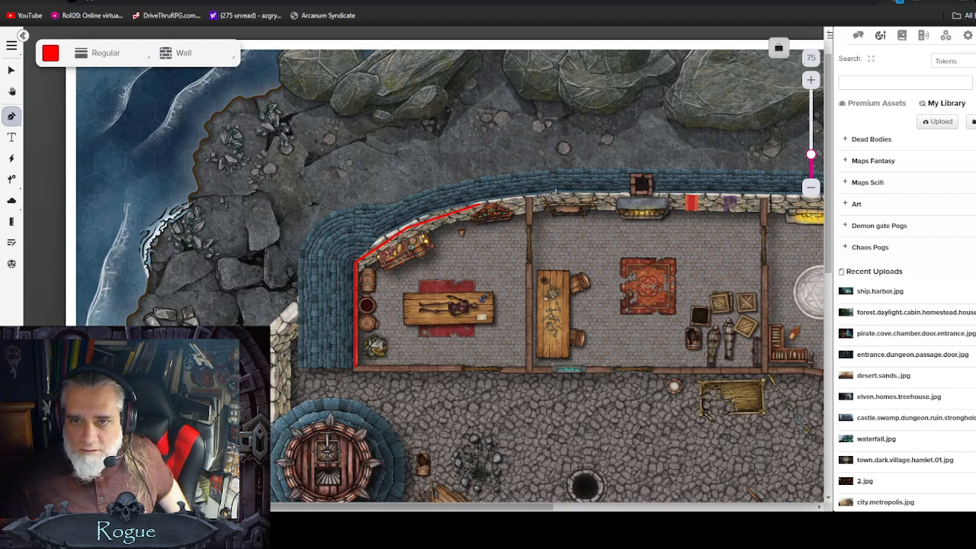
left_click(554, 196)
left_click(769, 198)
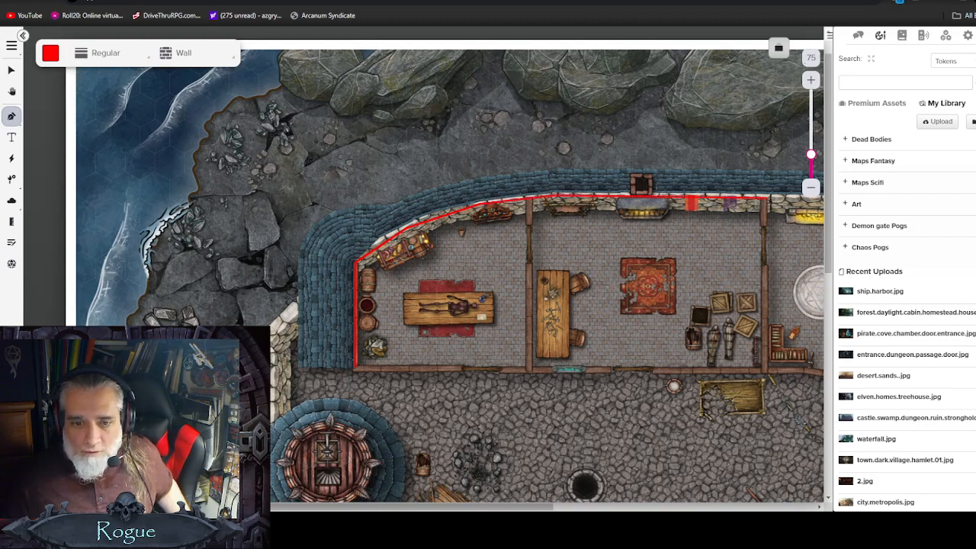
Step: Continue the wall line around the building's north-east corner and down its east side
left_click_drag(435, 507, 546, 506)
left_click(680, 198)
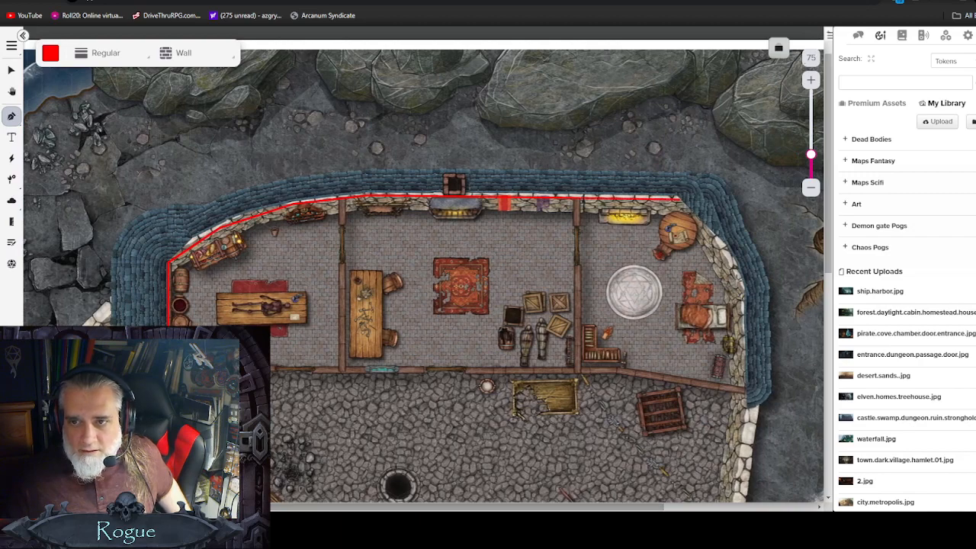
left_click(744, 296)
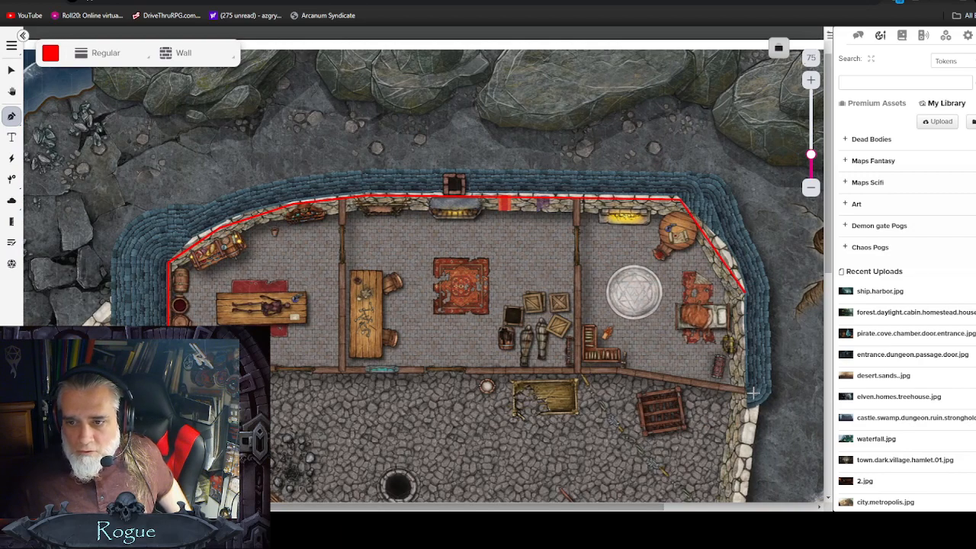
left_click(752, 391)
scroll(750, 397, "down", 3)
left_click(745, 385)
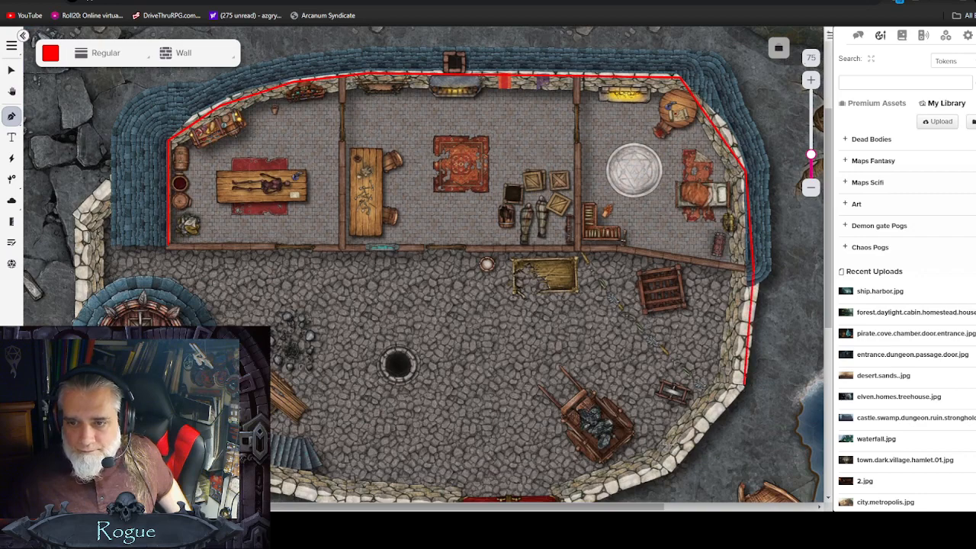
left_click(667, 462)
scroll(637, 451, "down", 2)
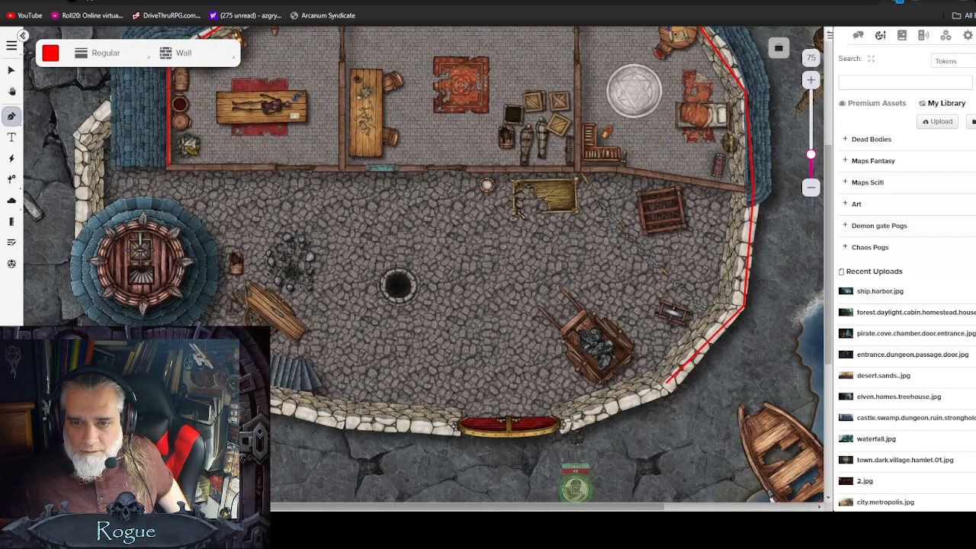
Step: Extend the wall along the courtyard's south and west walls back to the building's north-west corner
left_click(566, 419)
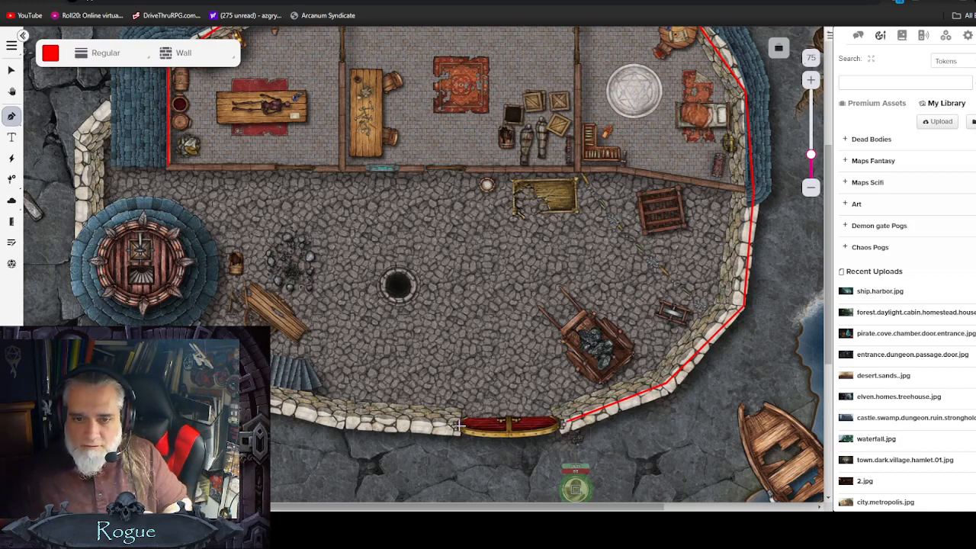
left_click(347, 419)
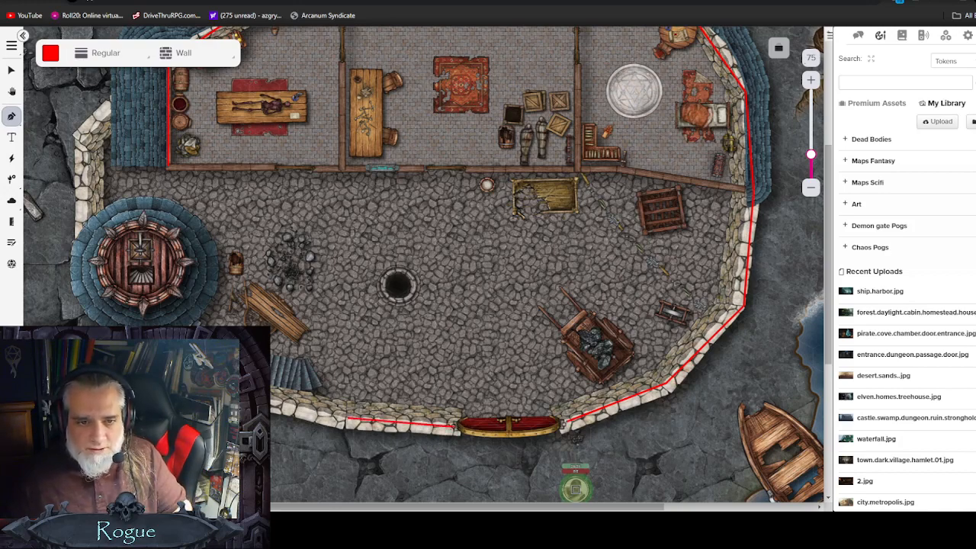
left_click(224, 387)
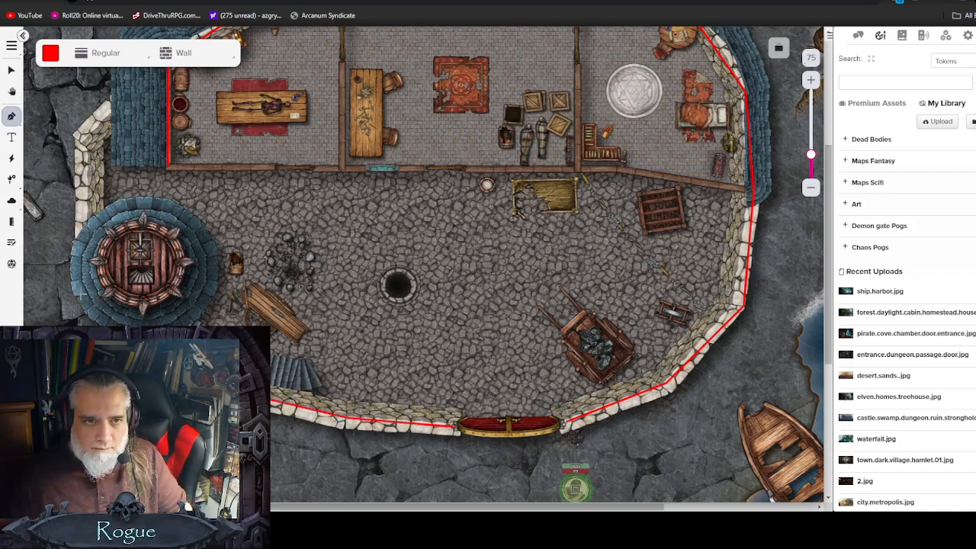
left_click(81, 295)
left_click(81, 139)
scroll(83, 142, "up", 1)
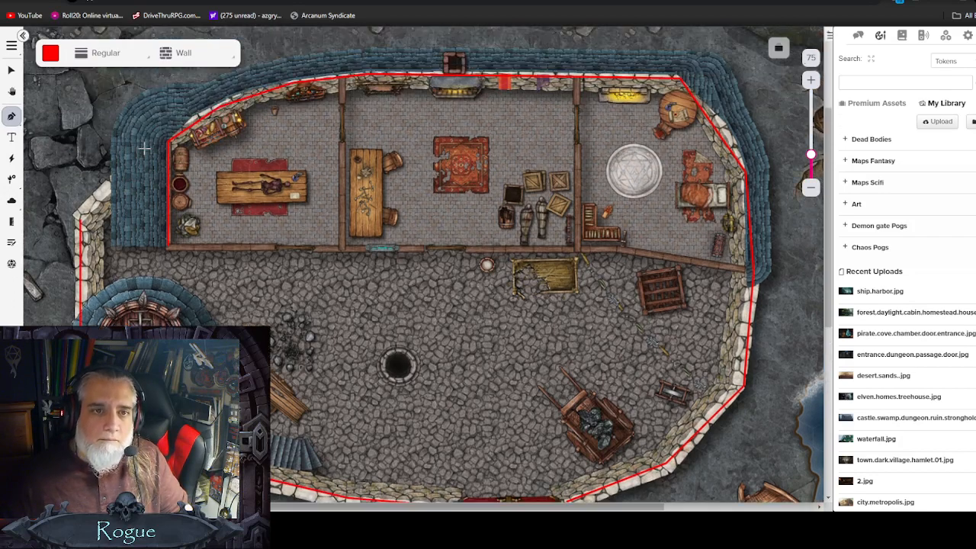
left_click(168, 141)
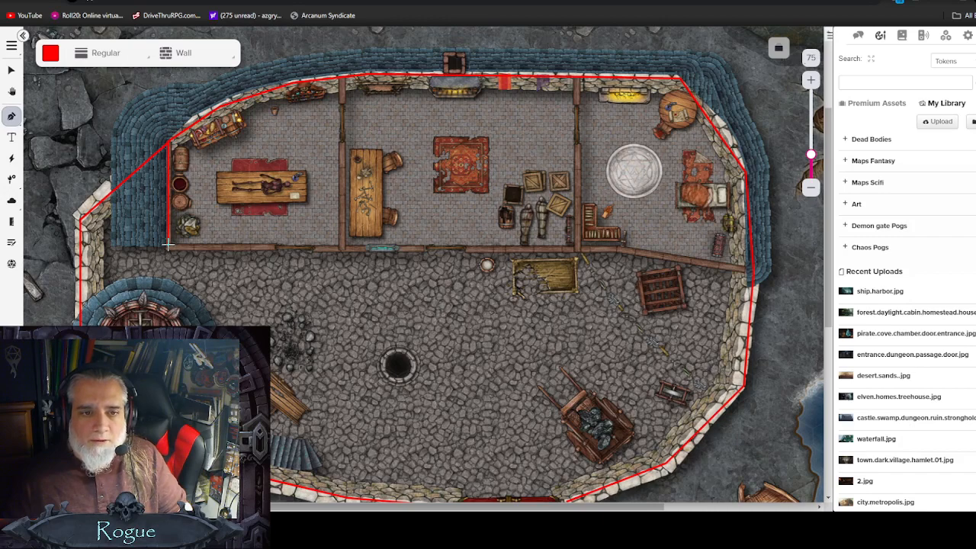
Step: Continue the wall along the rooms' south wall and the west partition, ending it at the building's east wall
left_click(268, 247)
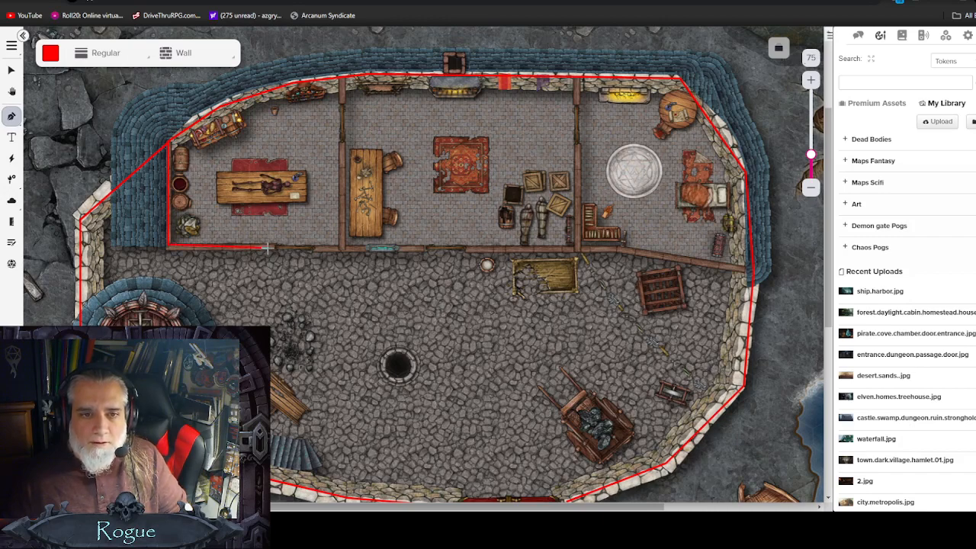
left_click(318, 250)
left_click(365, 249)
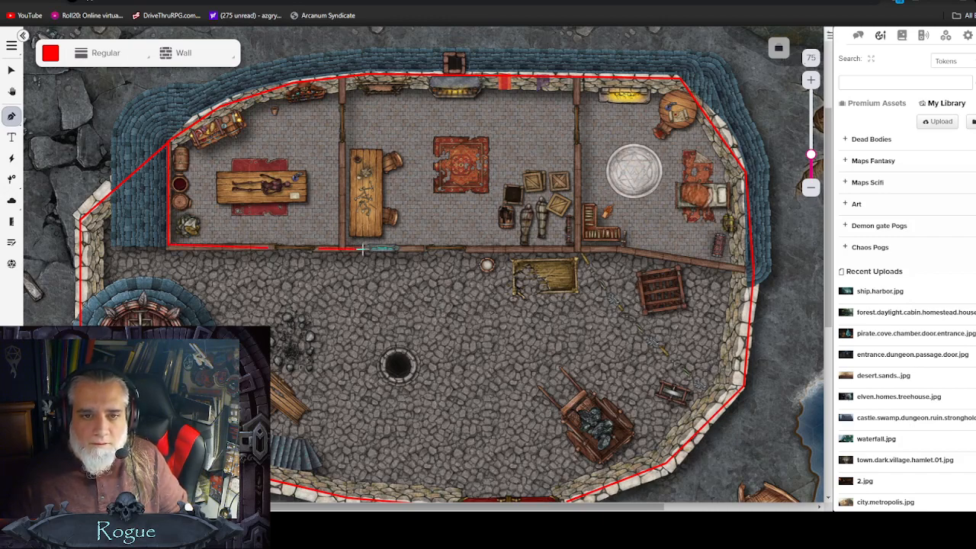
left_click(343, 147)
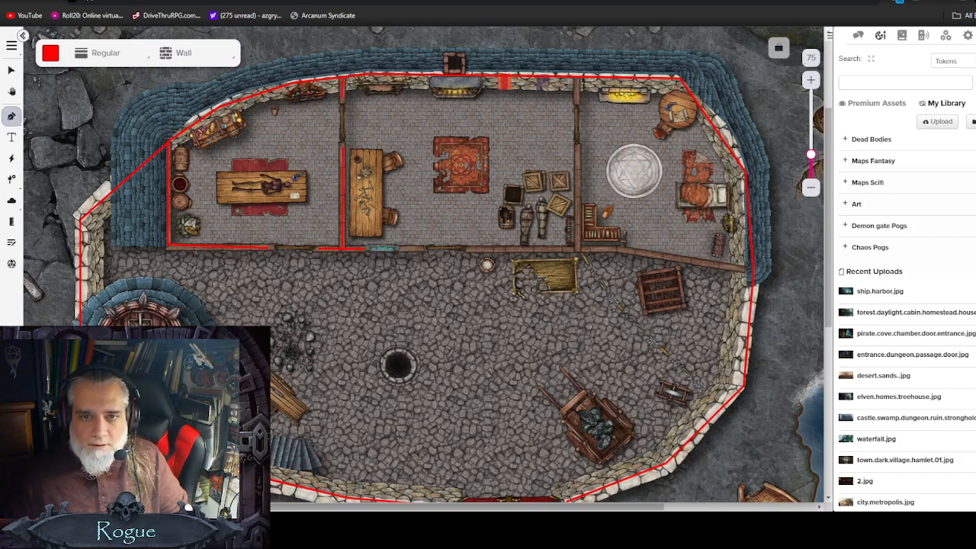
left_click(424, 248)
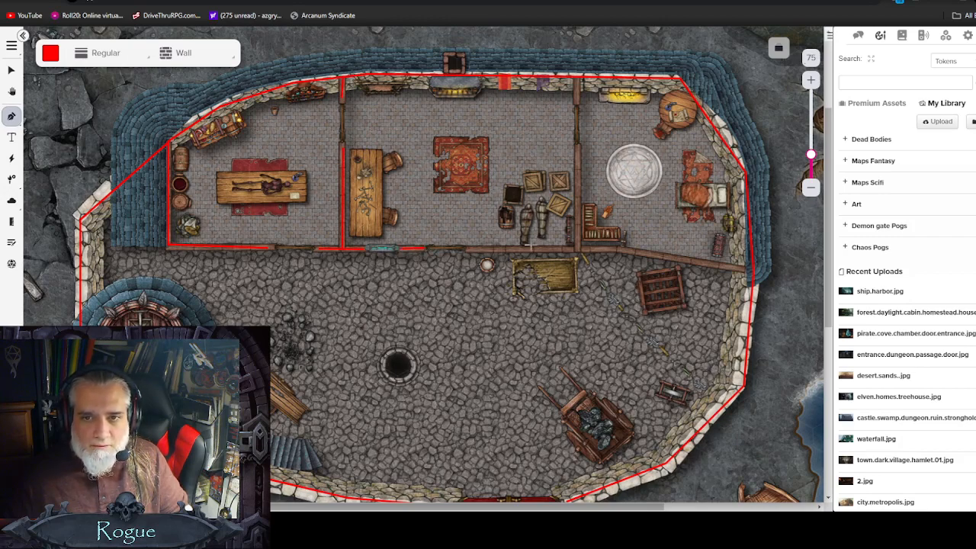
left_click(623, 250)
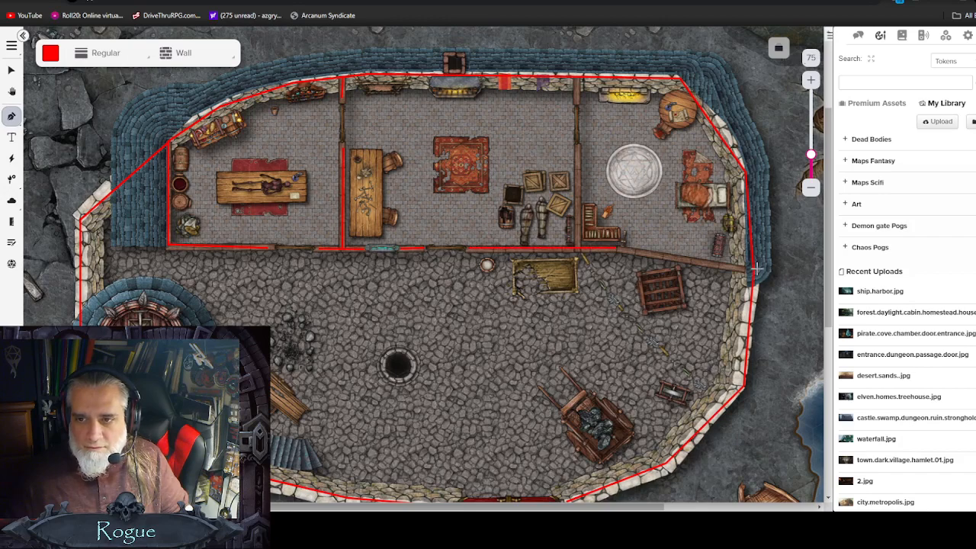
double_click(755, 271)
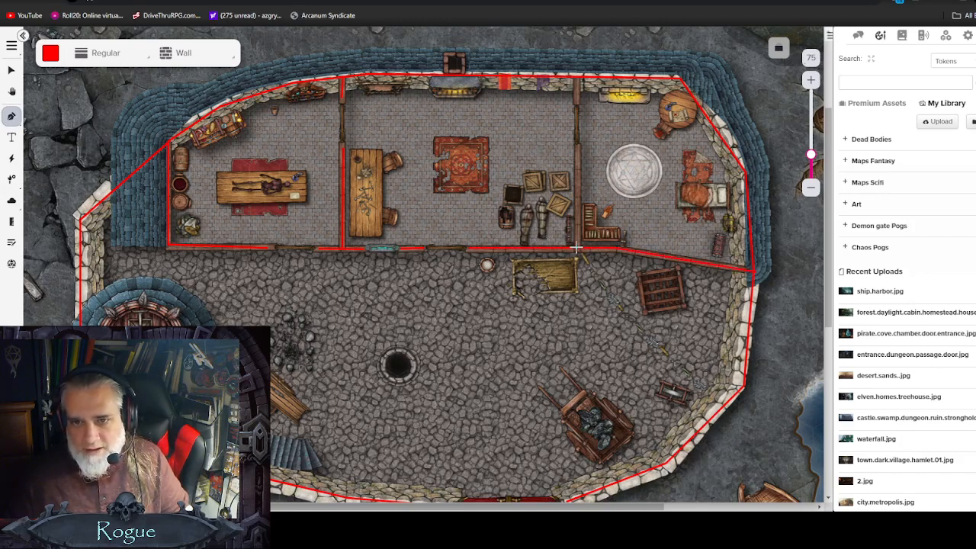
Step: Draw a wall along the partition between the middle and east rooms
left_click(579, 148)
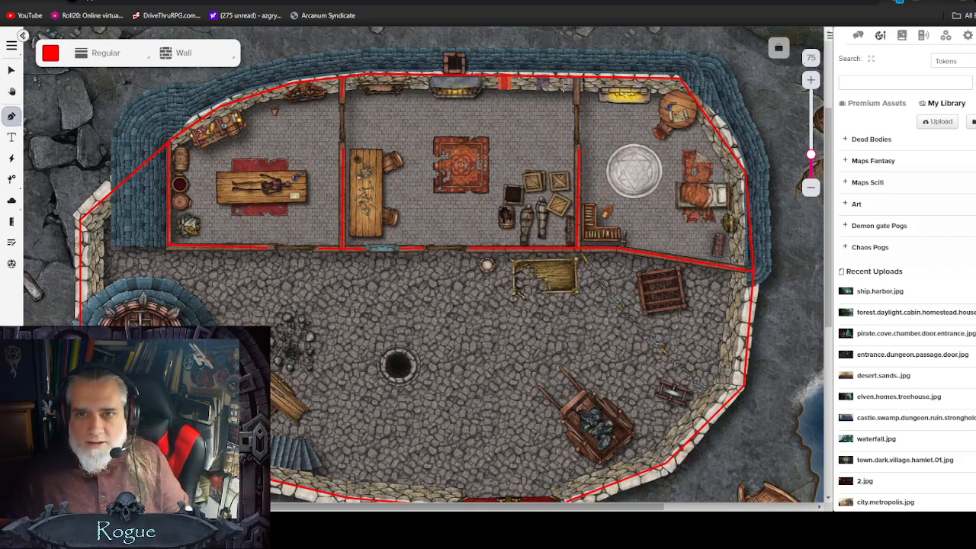
right_click(575, 100)
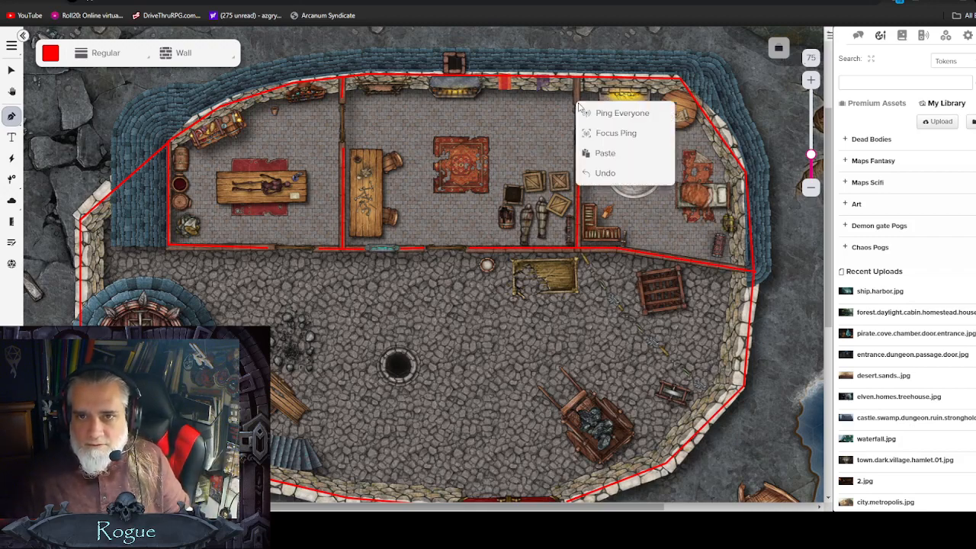
left_click(581, 87)
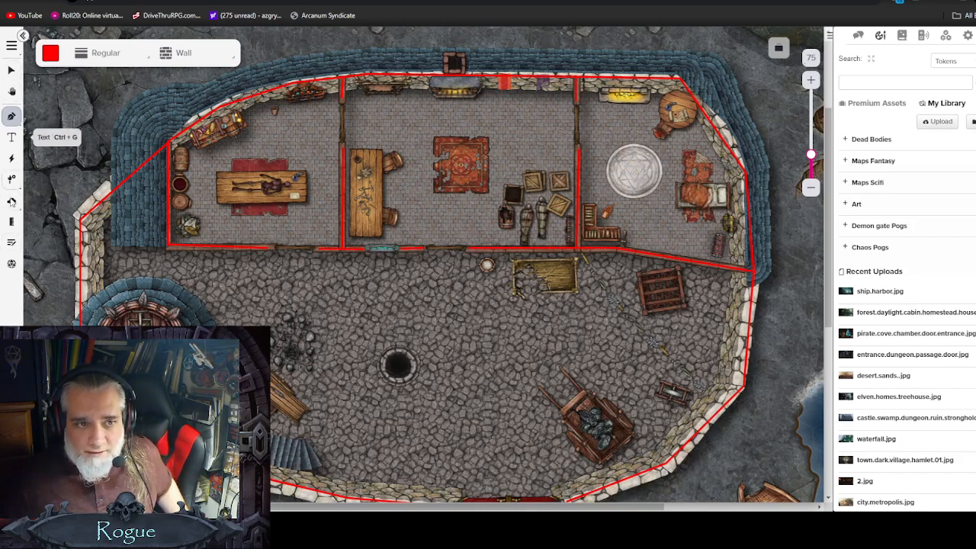
Step: Place two lights along the building's north wall, at the middle room's fireplace and the east room's brazier
left_click(12, 180)
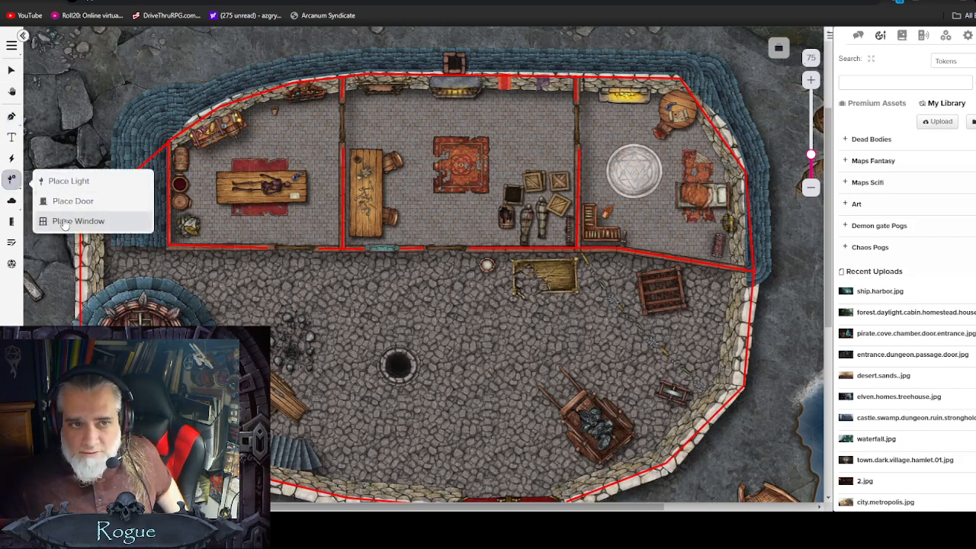
left_click(54, 181)
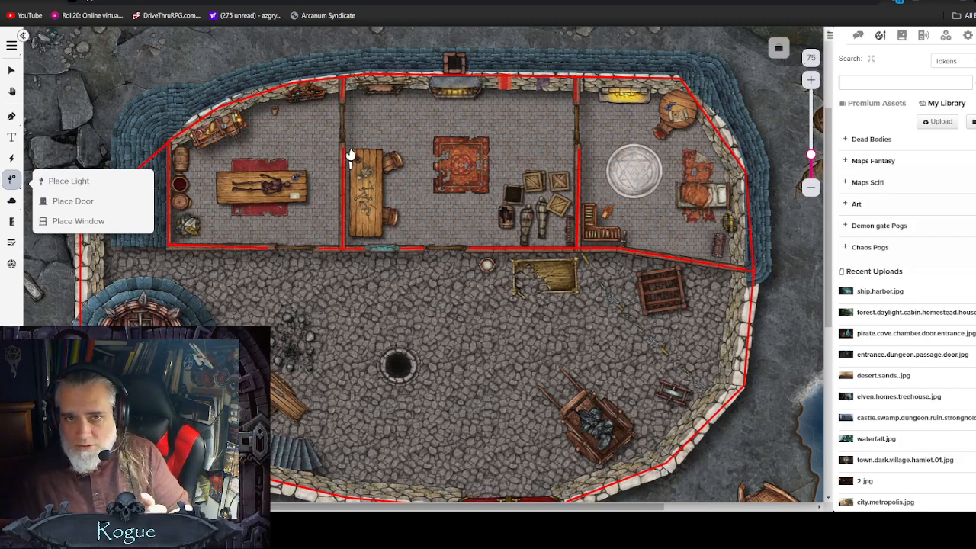
left_click(455, 87)
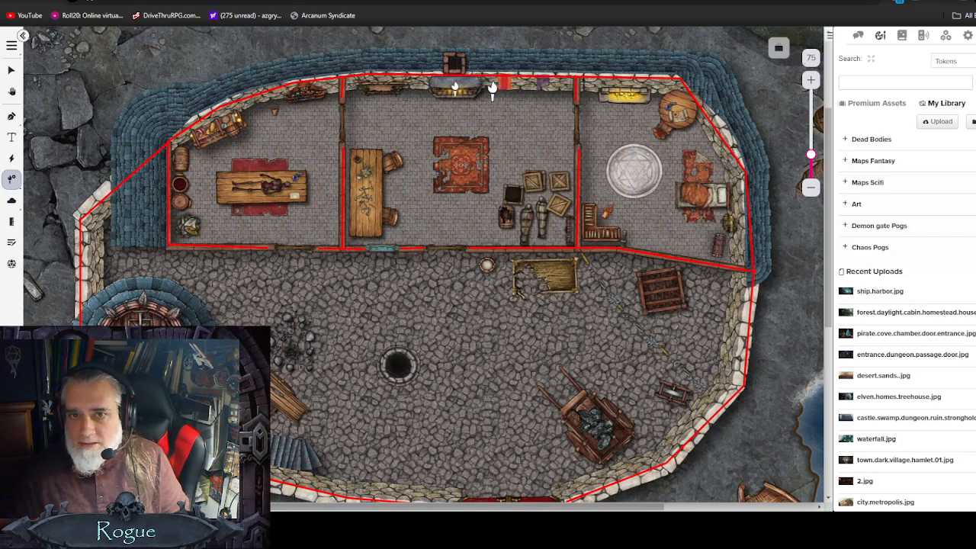
left_click(625, 90)
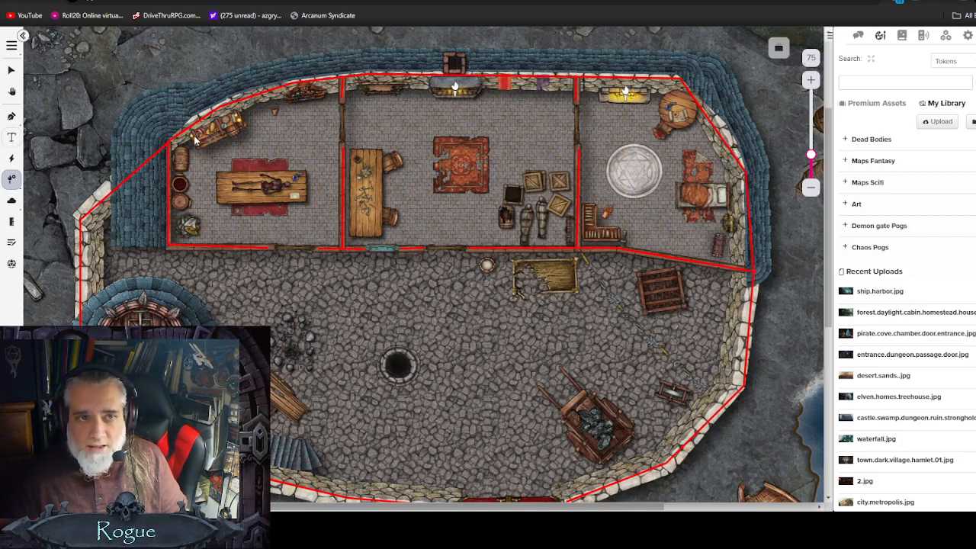
Step: Open the fireplace light's settings and review its dynamic lighting options without saving
left_click(12, 70)
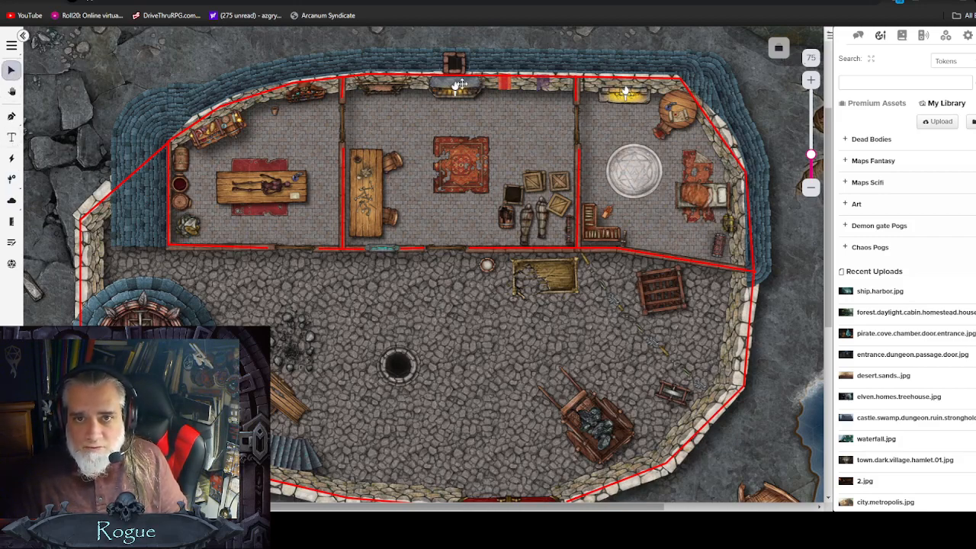
double_click(457, 92)
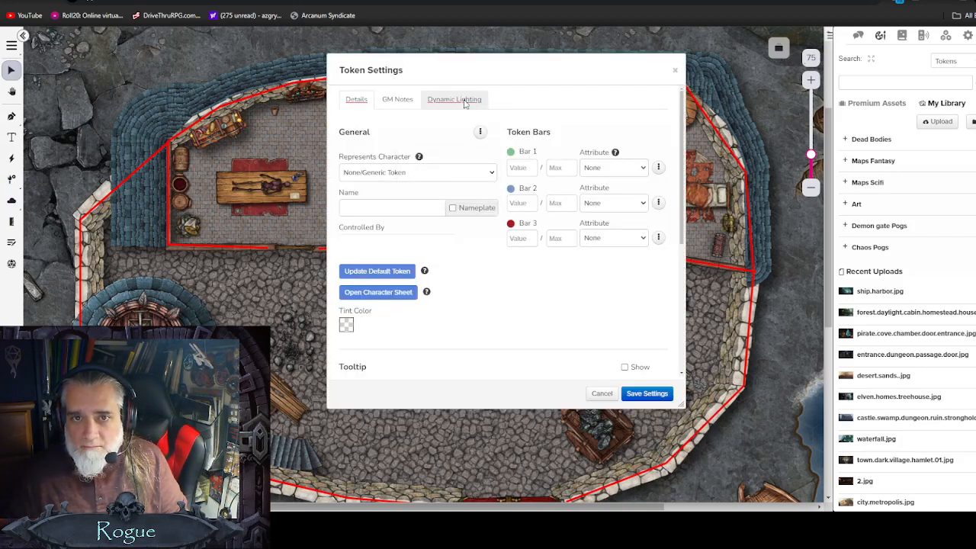
left_click(466, 101)
scroll(580, 301, "down", 1)
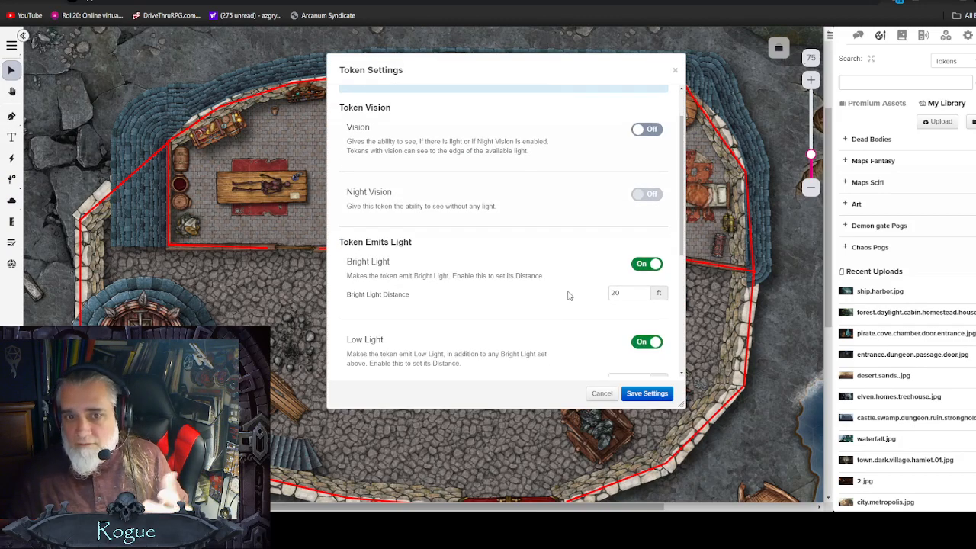
left_click(601, 394)
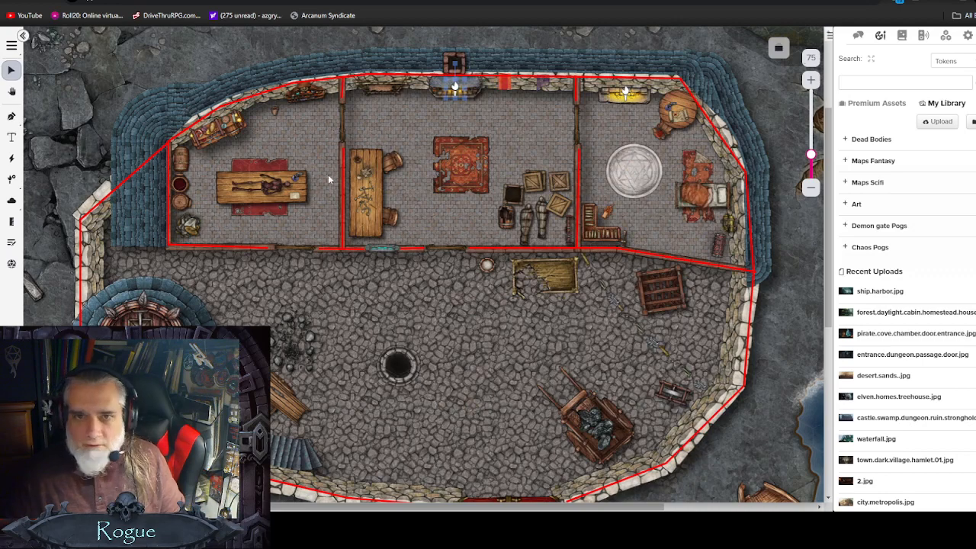
Step: Place doors in the south wall of the west and middle rooms
left_click(11, 182)
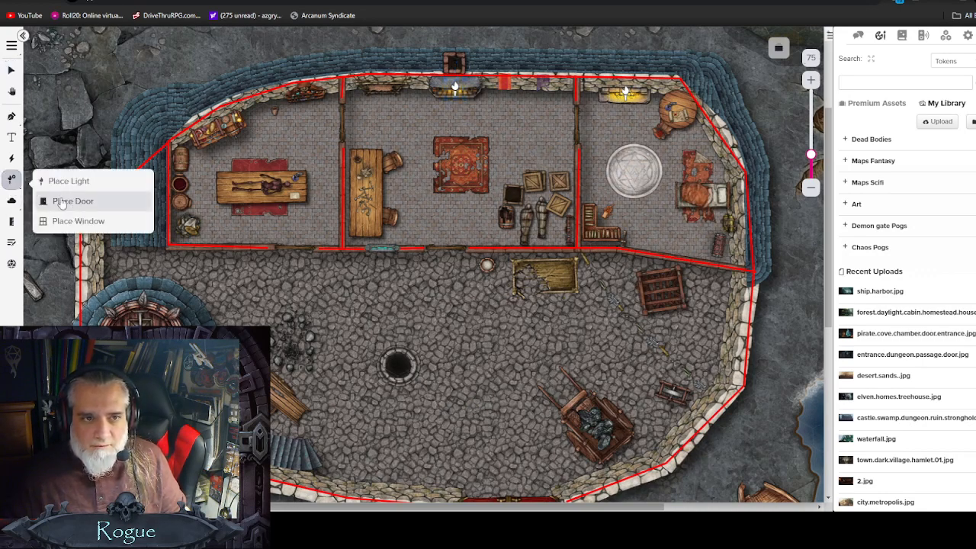
left_click(60, 202)
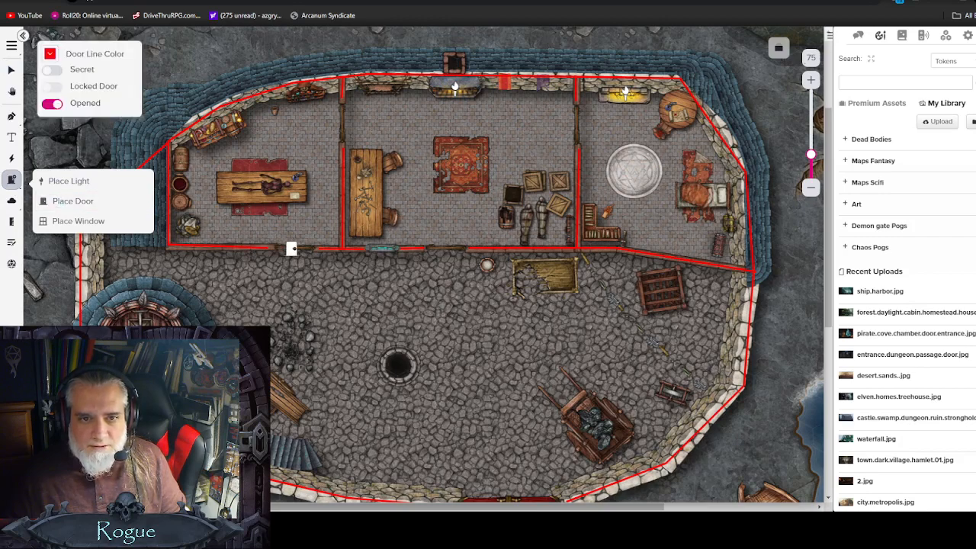
left_click(289, 249)
left_click(450, 248)
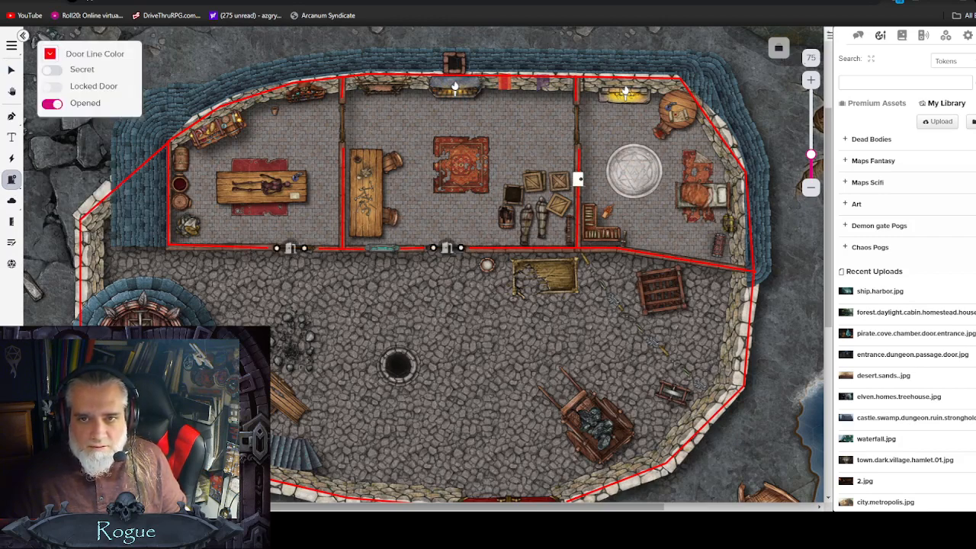
Step: Place doors in both room partitions and at the courtyard's south gate
left_click(578, 124)
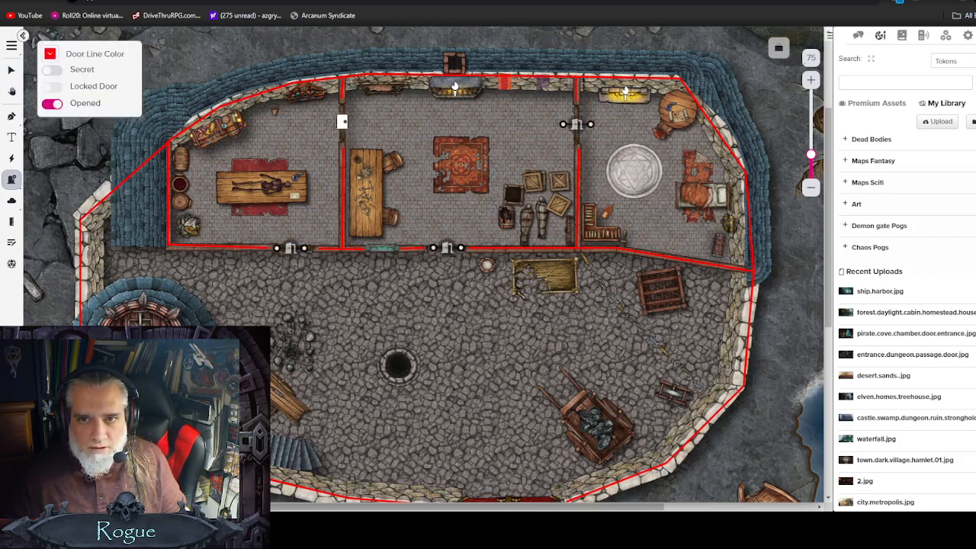
left_click(341, 122)
scroll(497, 479, "down", 2)
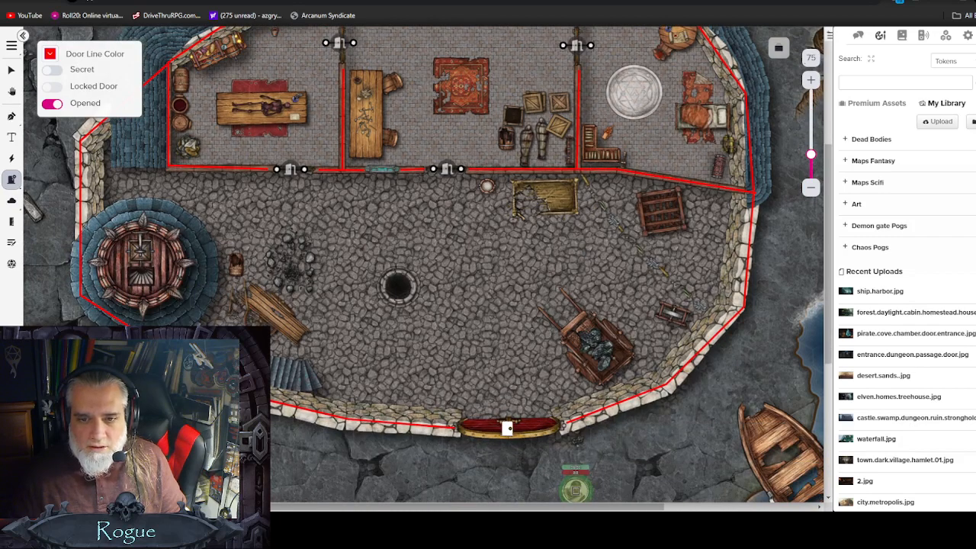
left_click(522, 429)
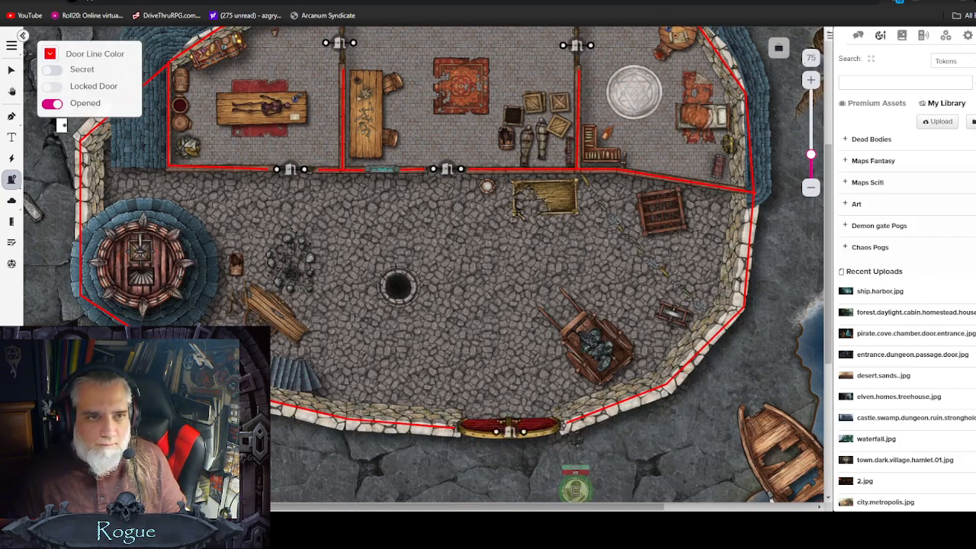
Step: Place a window in the rooms' south wall between the west and middle room doors
left_click(10, 182)
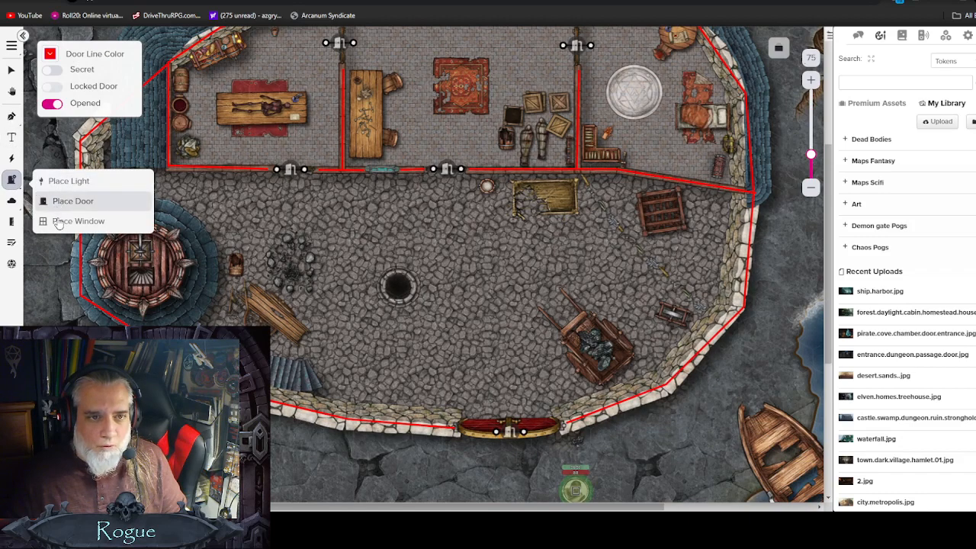
left_click(61, 221)
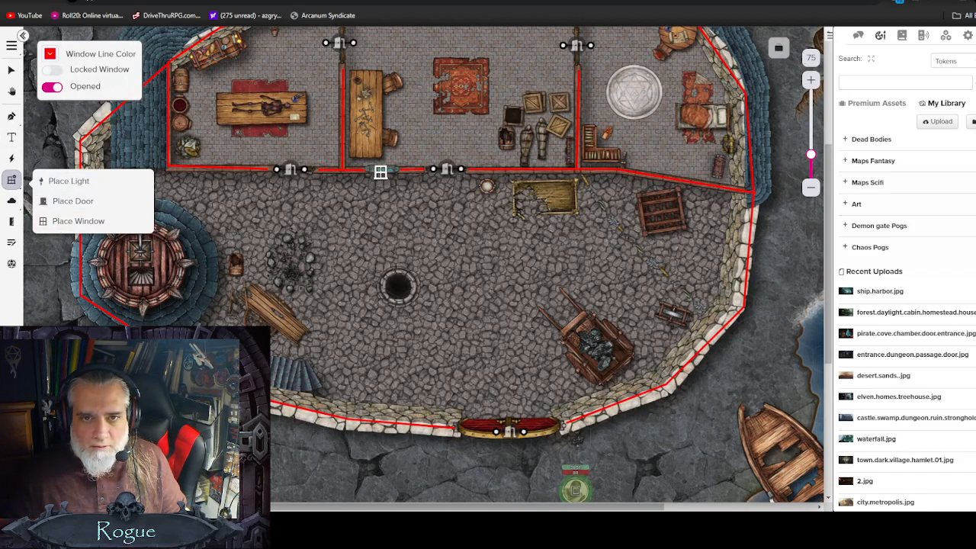
left_click(382, 174)
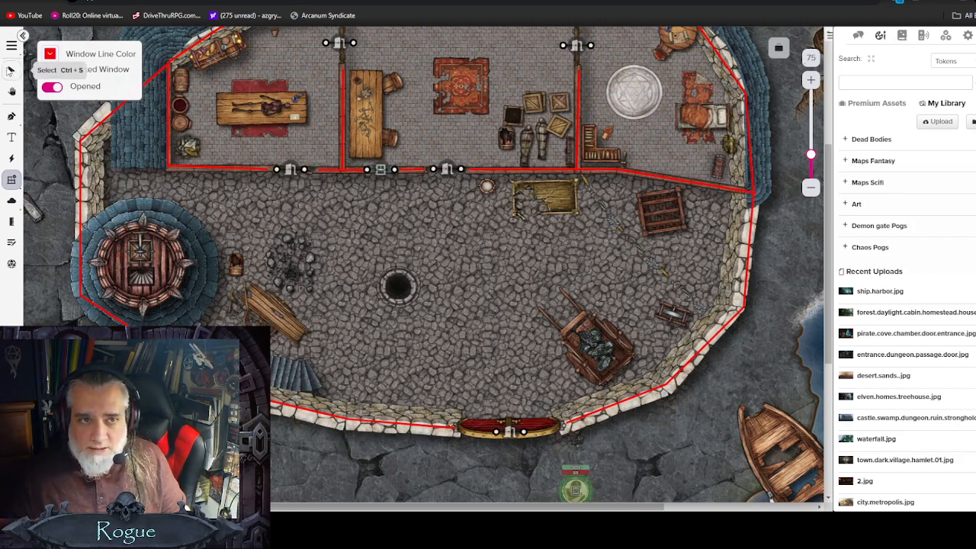
Step: Adjust the endpoints of the room doors so each one spans its full doorway
left_click(10, 70)
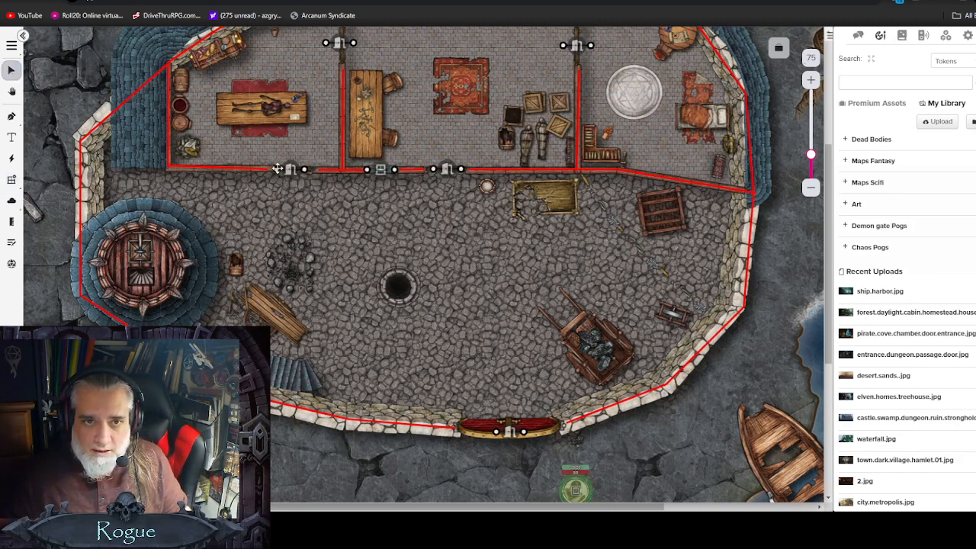
left_click_drag(274, 168, 322, 169)
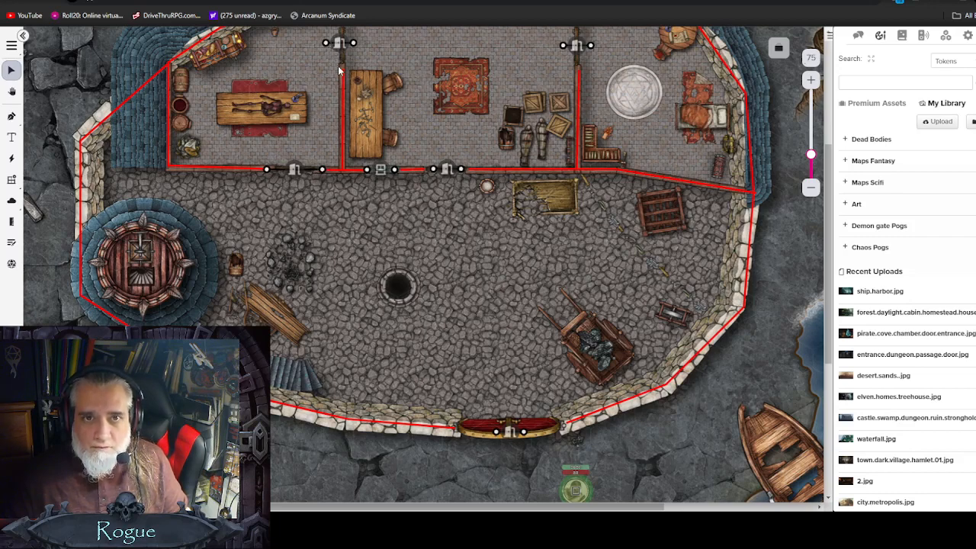
left_click_drag(327, 43, 344, 75)
scroll(346, 80, "up", 3)
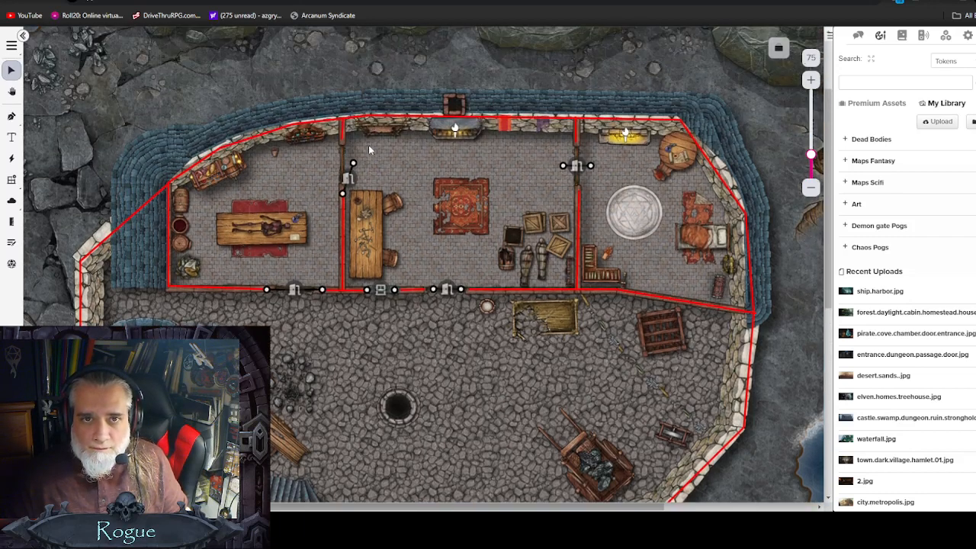
left_click_drag(352, 160, 342, 137)
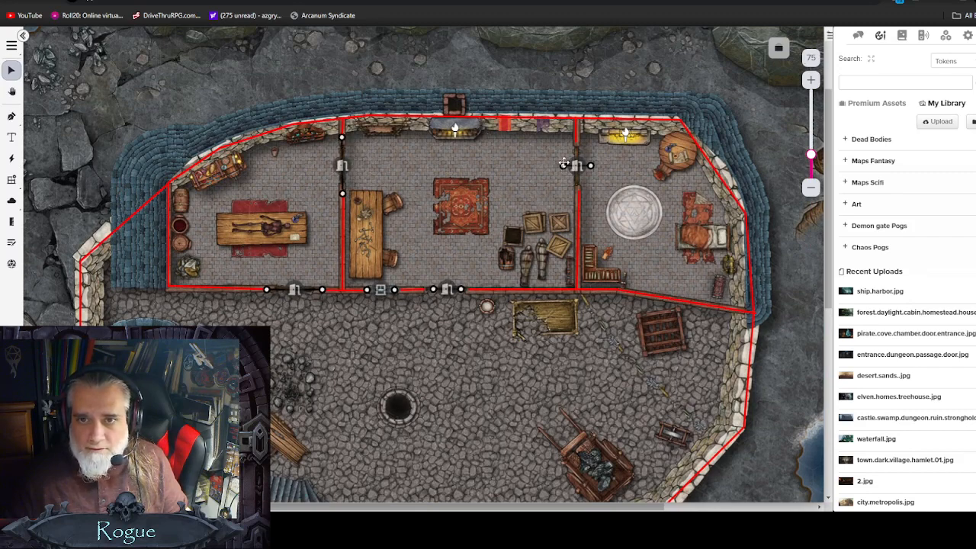
left_click_drag(564, 163, 578, 191)
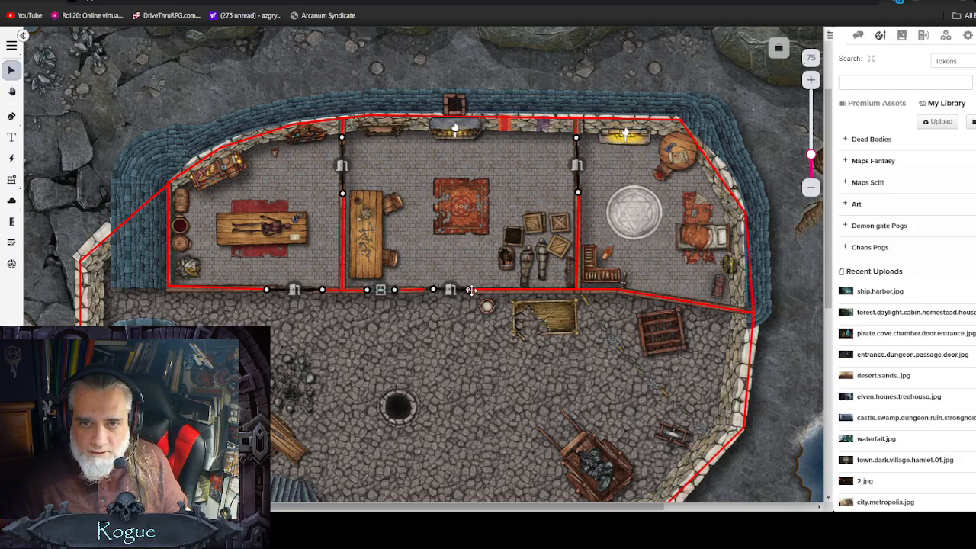
left_click_drag(460, 290, 418, 290)
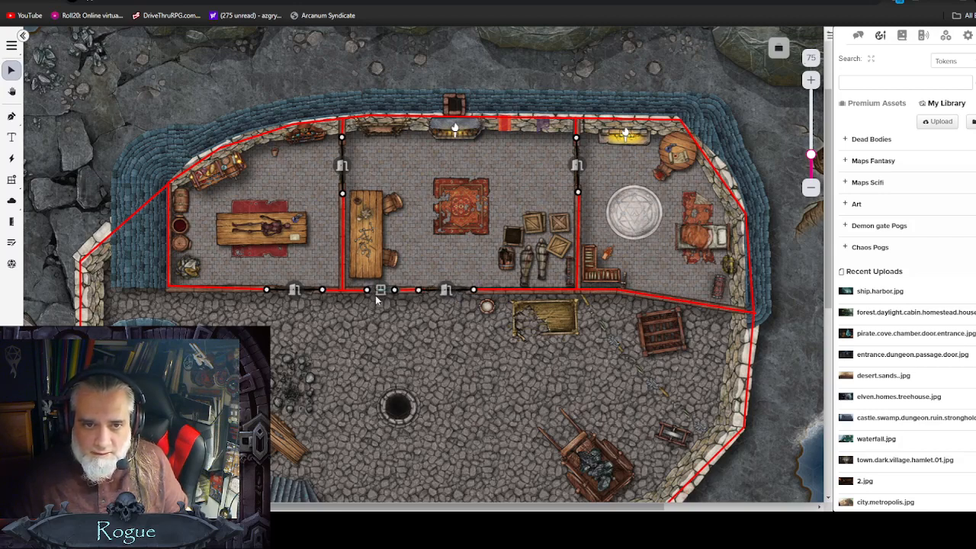
Step: Stretch the courtyard gate door so it spans the full width of the gate
scroll(470, 357, "down", 4)
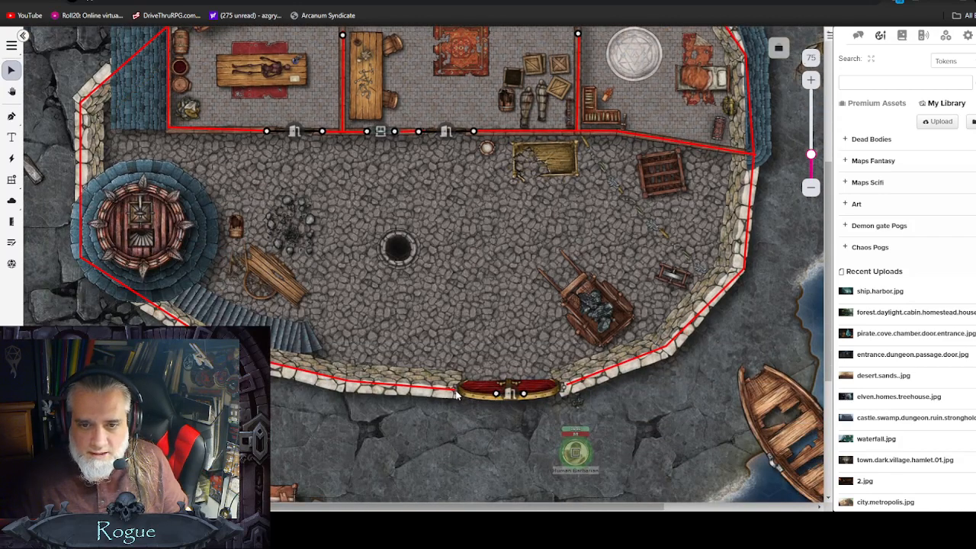
left_click_drag(494, 392, 449, 388)
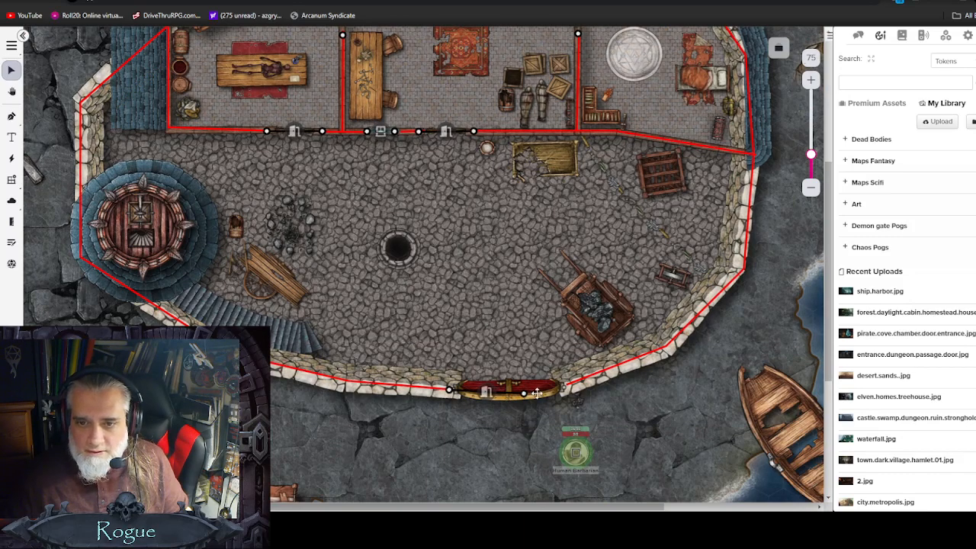
left_click_drag(523, 392, 576, 383)
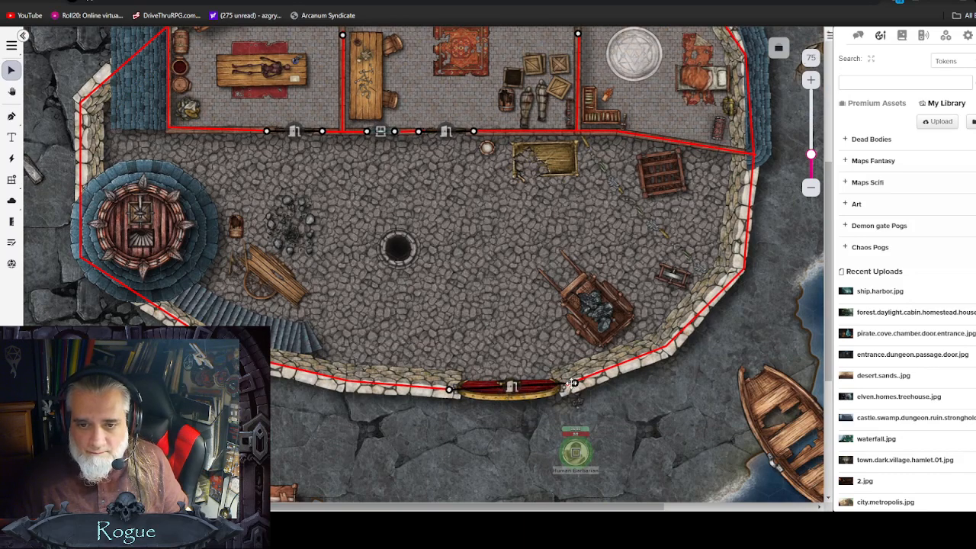
Step: Set the courtyard gate door to closed, toggling Locked Door on and back off
left_click(511, 388)
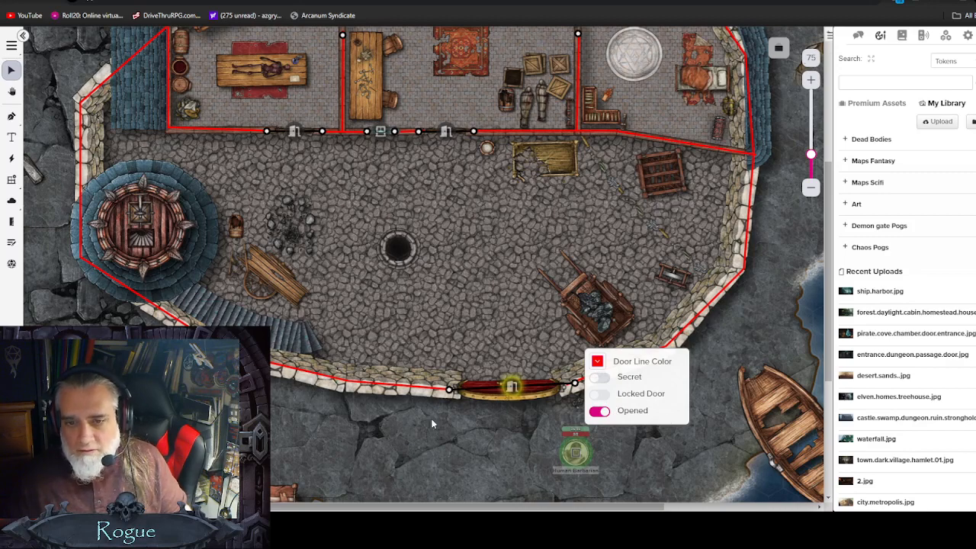
left_click(599, 412)
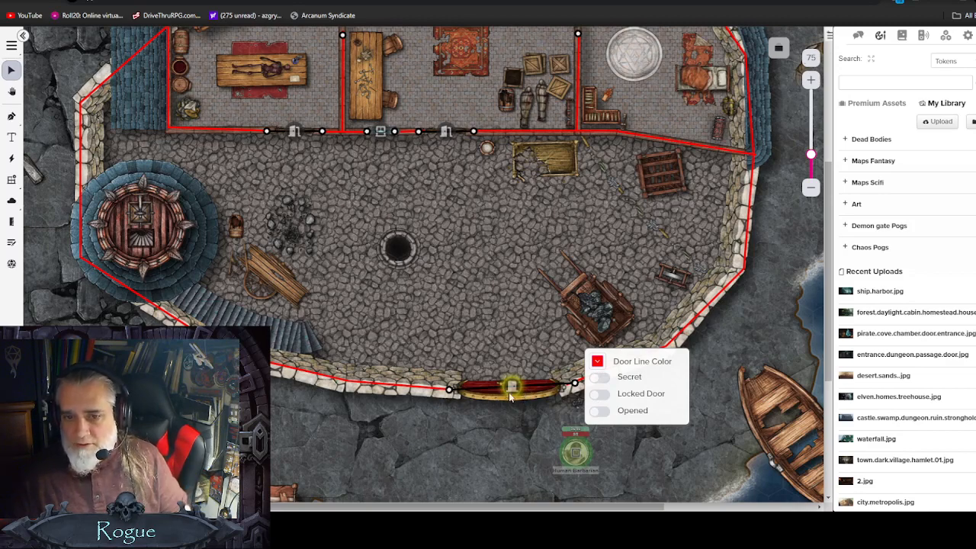
left_click(600, 395)
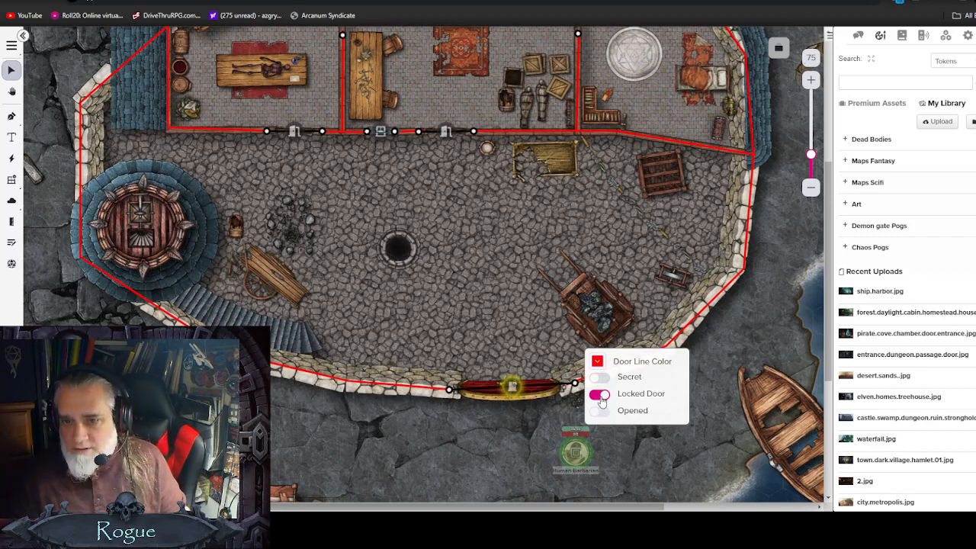
left_click(599, 395)
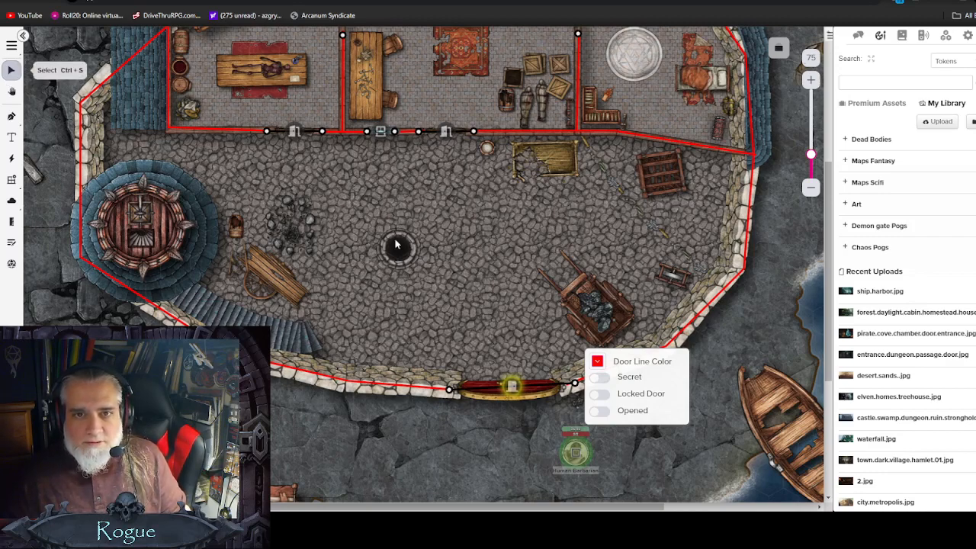
Step: Drag the Dark Orc Barbarian character from the journal onto the shore beside the Human Barbarian token
scroll(554, 310, "down", 1)
left_click(493, 222)
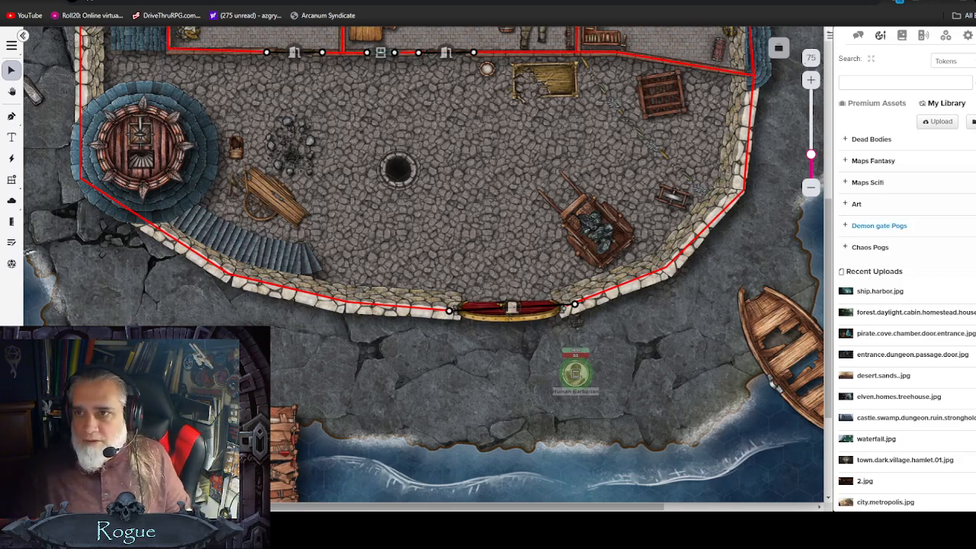
left_click(902, 36)
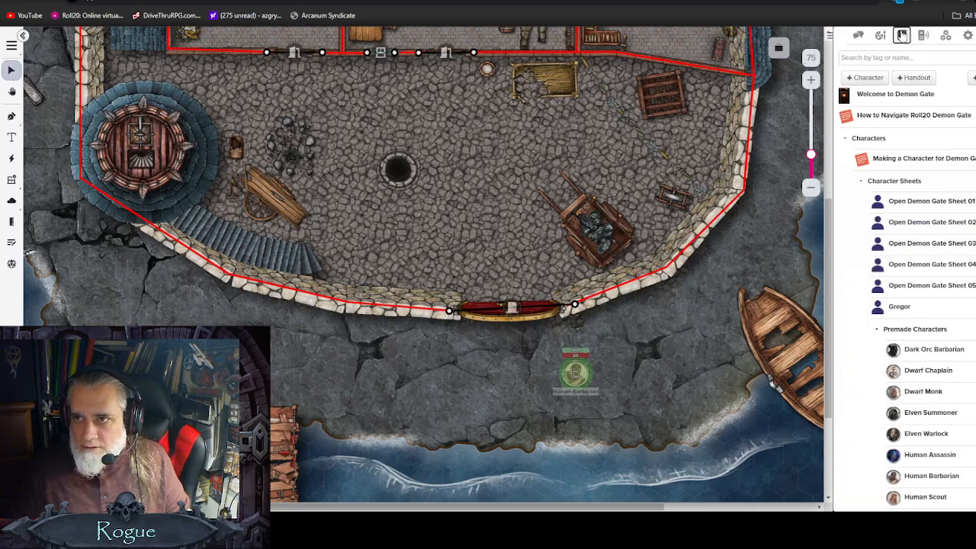
scroll(901, 264, "down", 2)
scroll(915, 257, "down", 1)
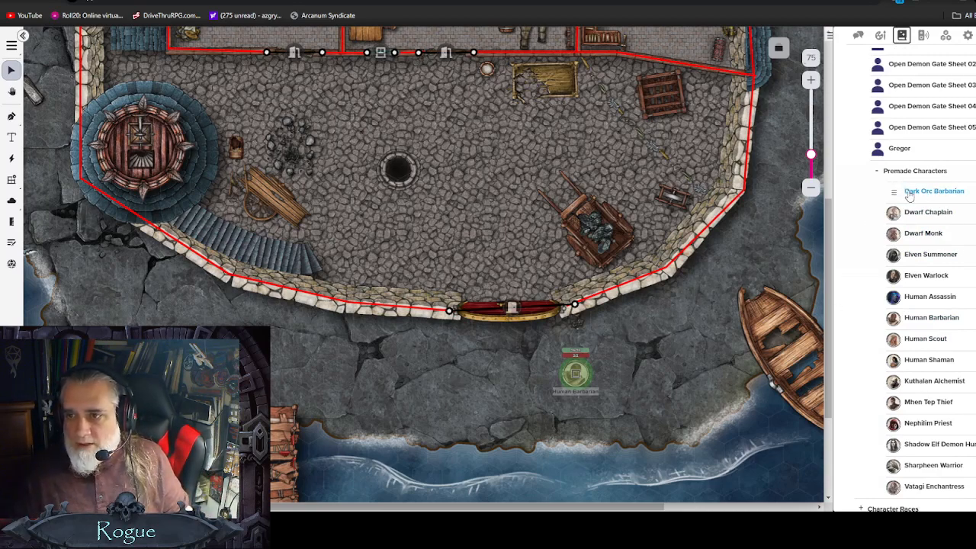
left_click_drag(906, 192, 668, 344)
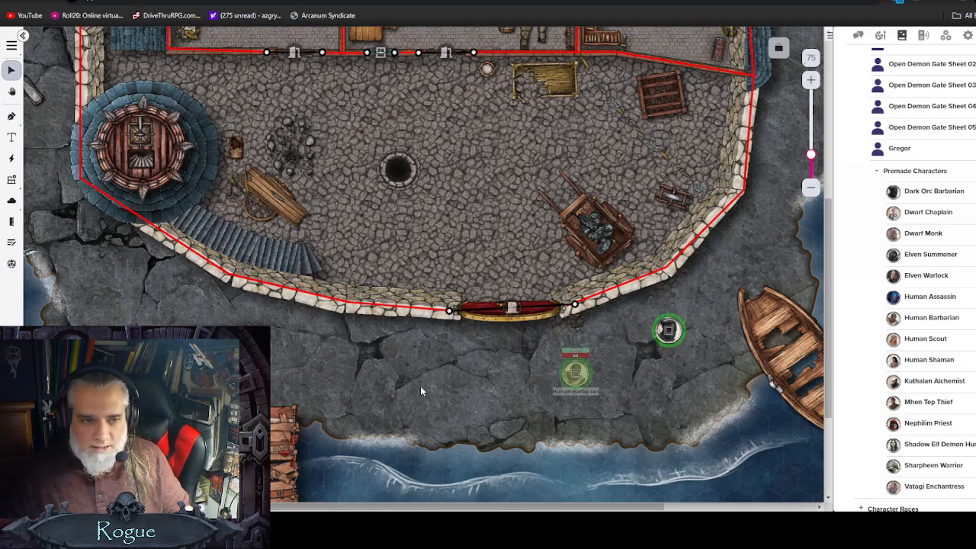
Step: Move the Dark Orc Barbarian token onto the token layer
left_click(668, 331)
right_click(668, 330)
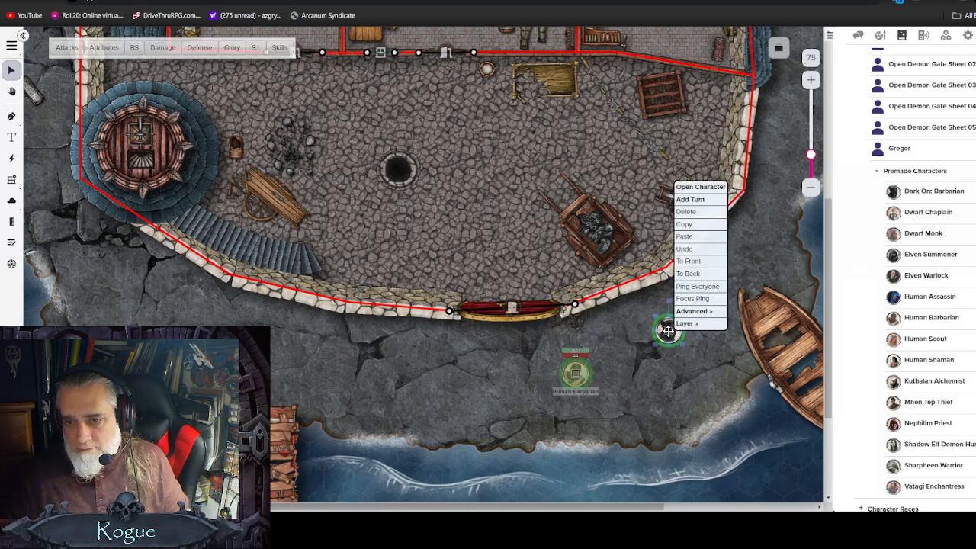
mouse_move(686, 324)
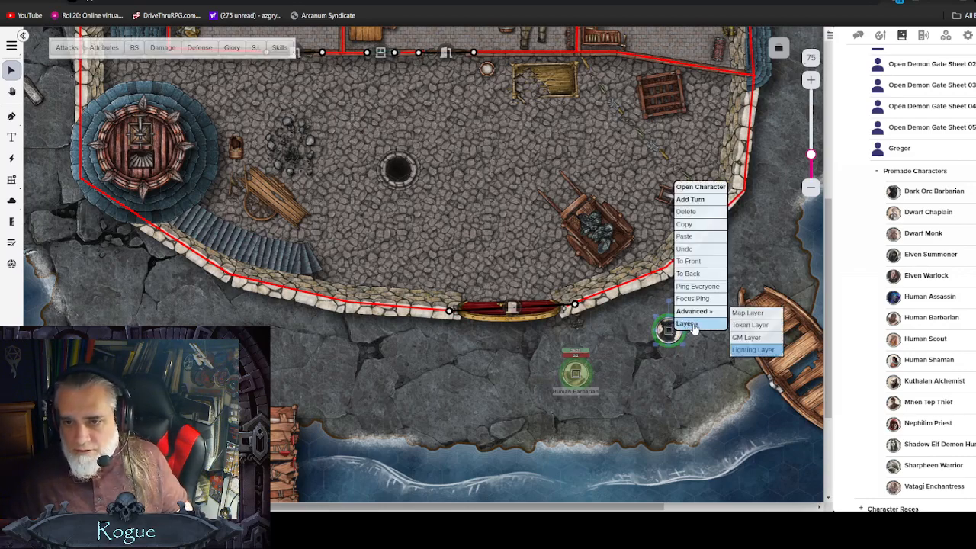
left_click(746, 325)
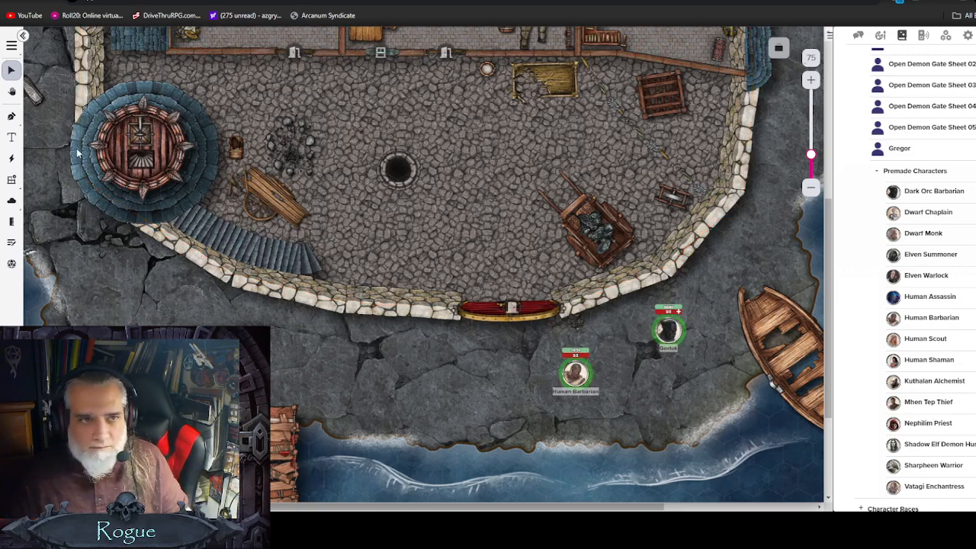
Step: Try turning on Vision and Night Vision in the Dark Orc Barbarian token's dynamic lighting settings
left_click(11, 71)
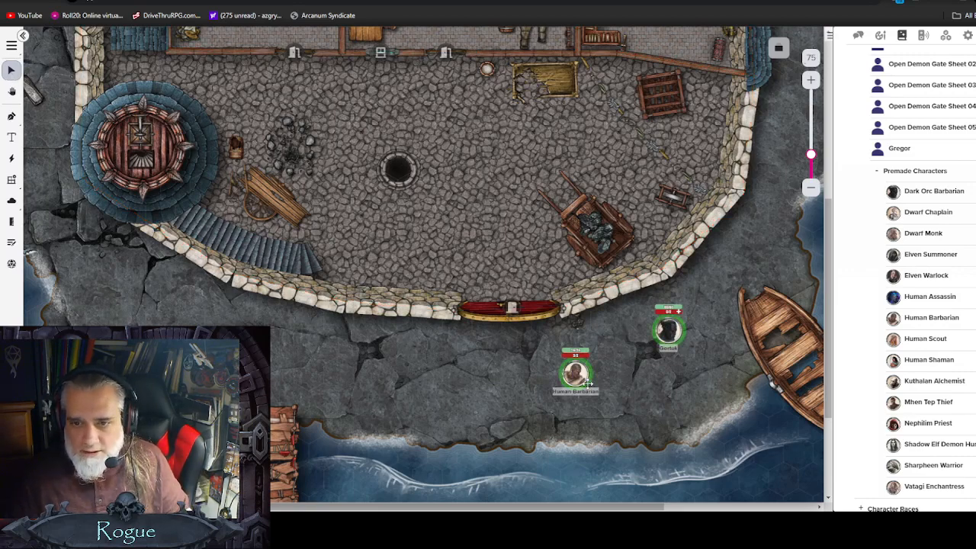
scroll(587, 370, "up", 1)
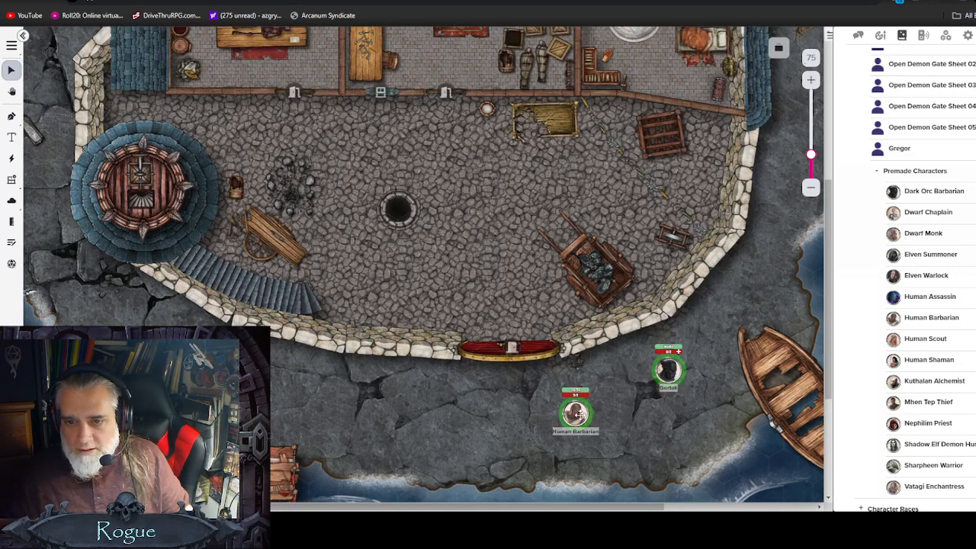
left_click(669, 371)
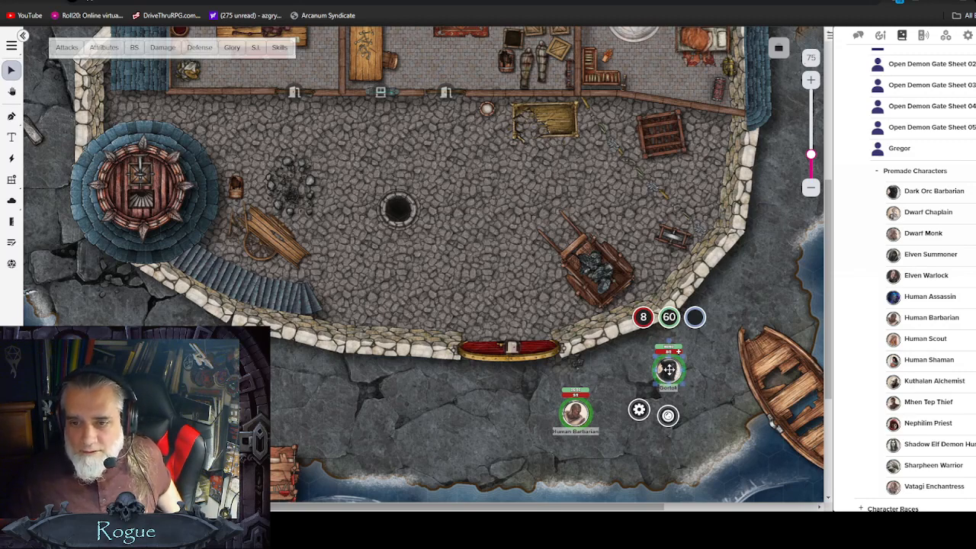
double_click(669, 370)
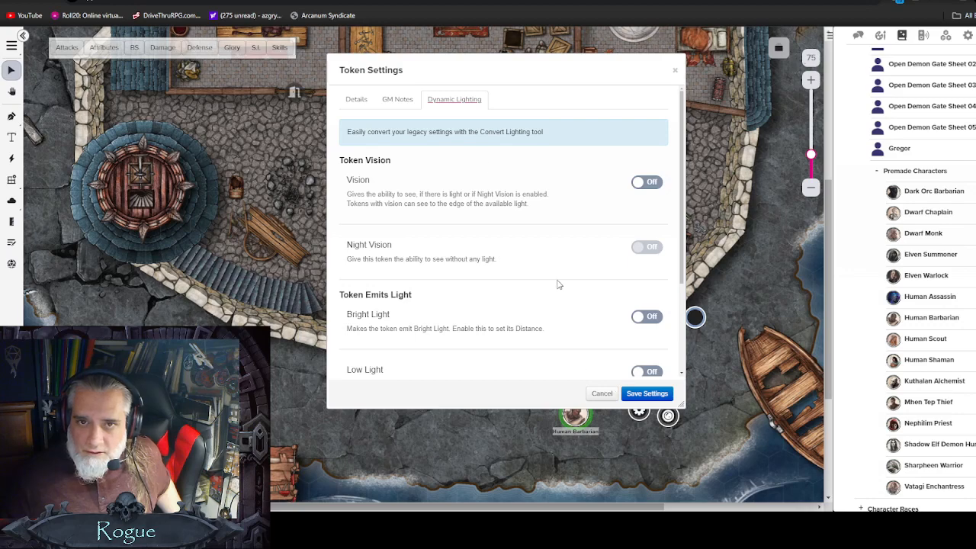
left_click(456, 102)
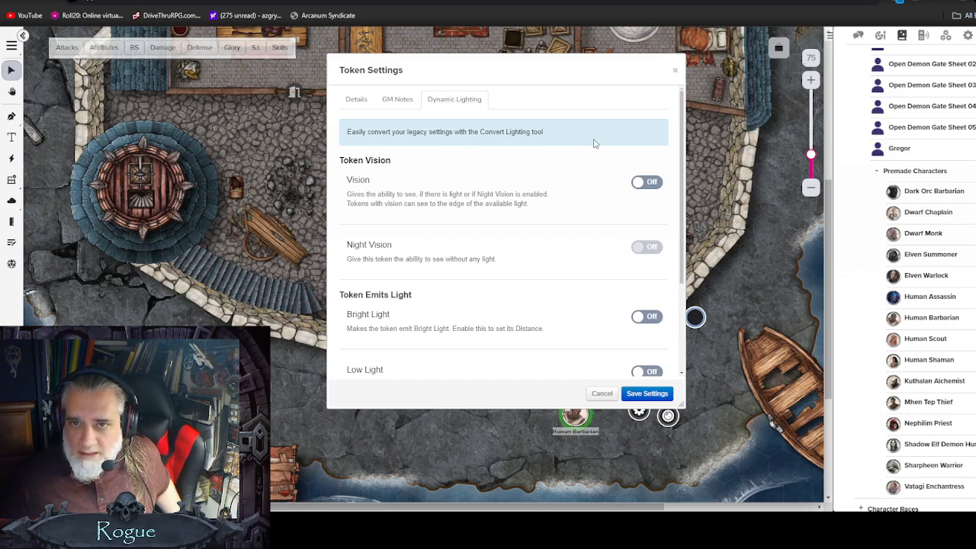
left_click(644, 183)
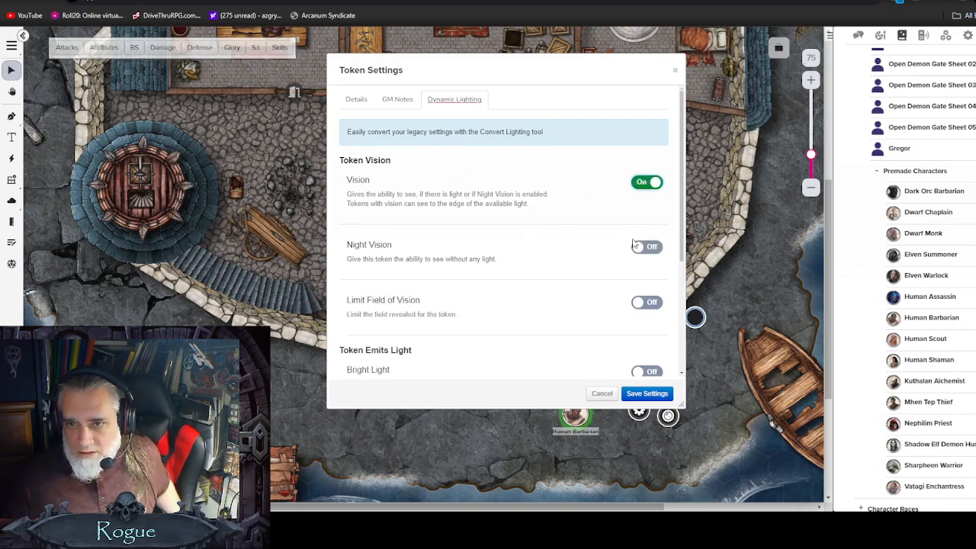
left_click_drag(528, 67, 383, 81)
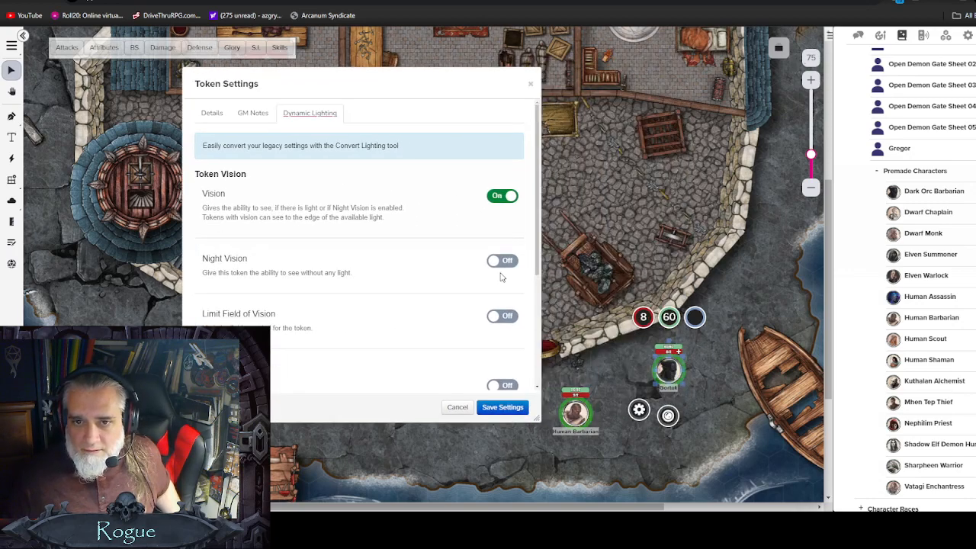
left_click(503, 260)
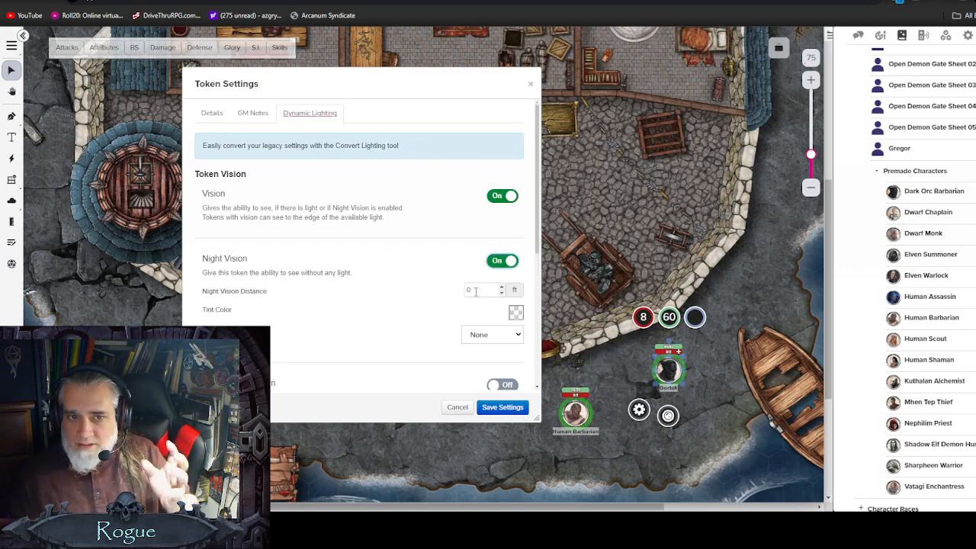
left_click_drag(420, 83, 368, 85)
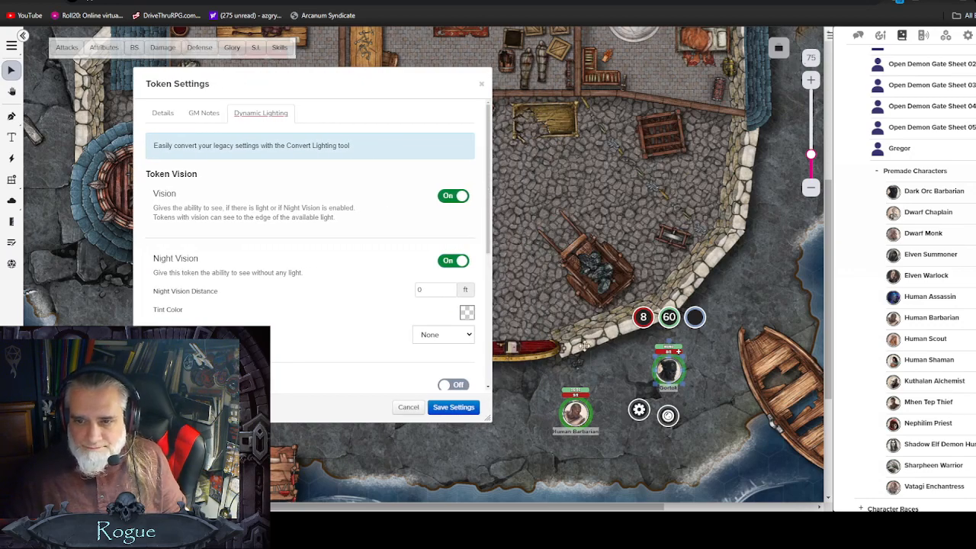
left_click(436, 407)
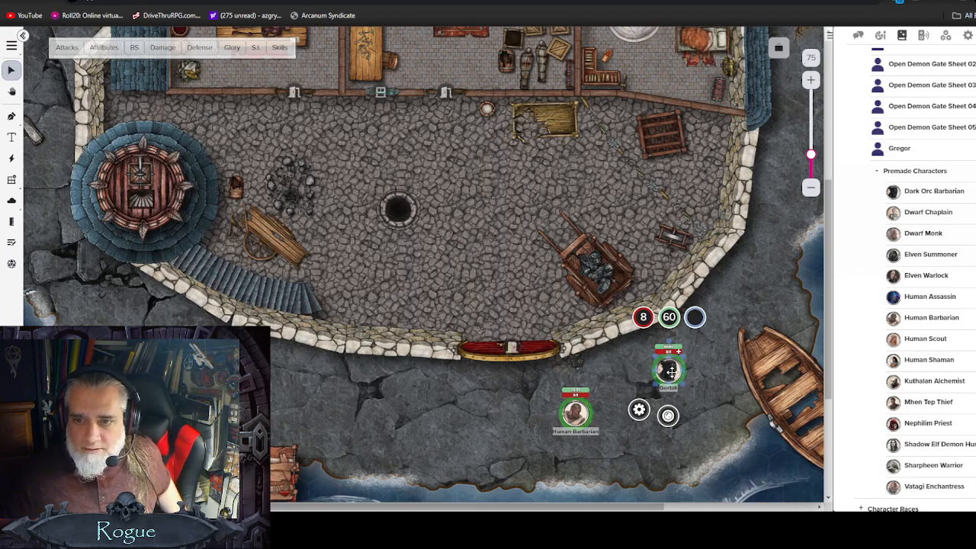
Step: Open the Dark Orc Barbarian's character sheet and review its attributes, then close it
right_click(671, 371)
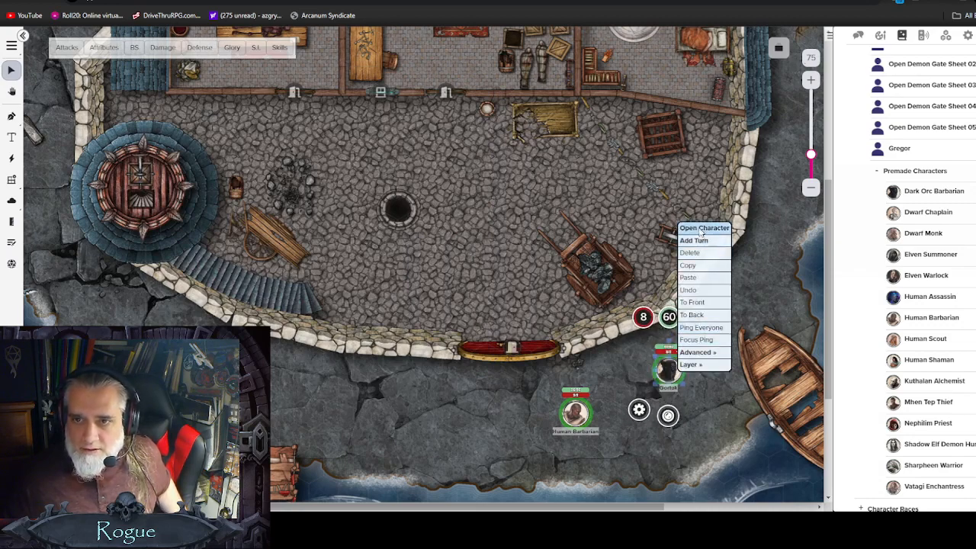
left_click(701, 231)
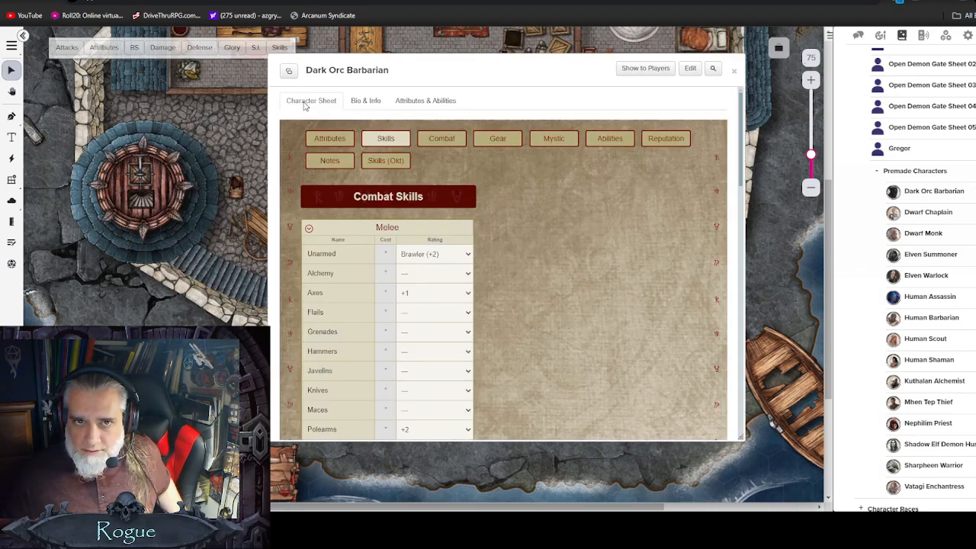
left_click(317, 137)
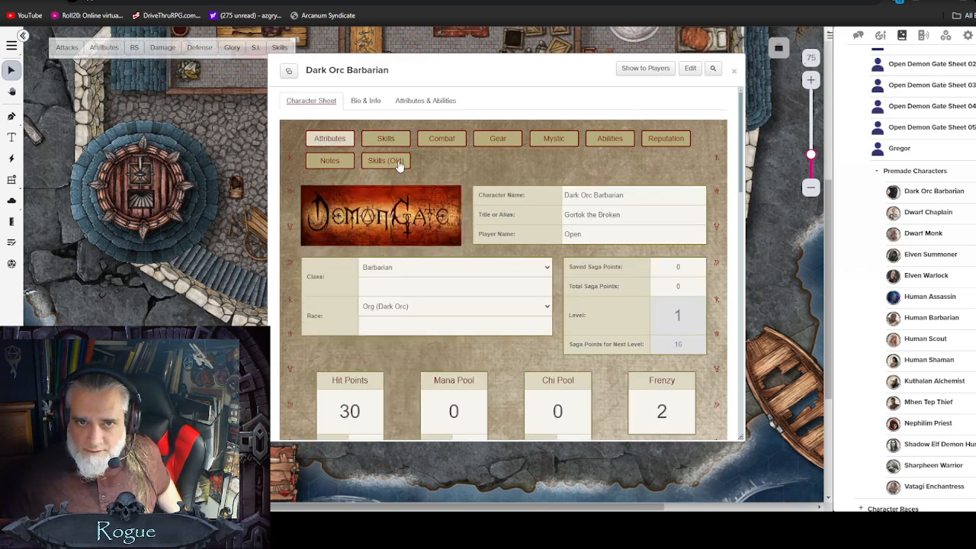
scroll(458, 254, "down", 2)
scroll(456, 251, "down", 4)
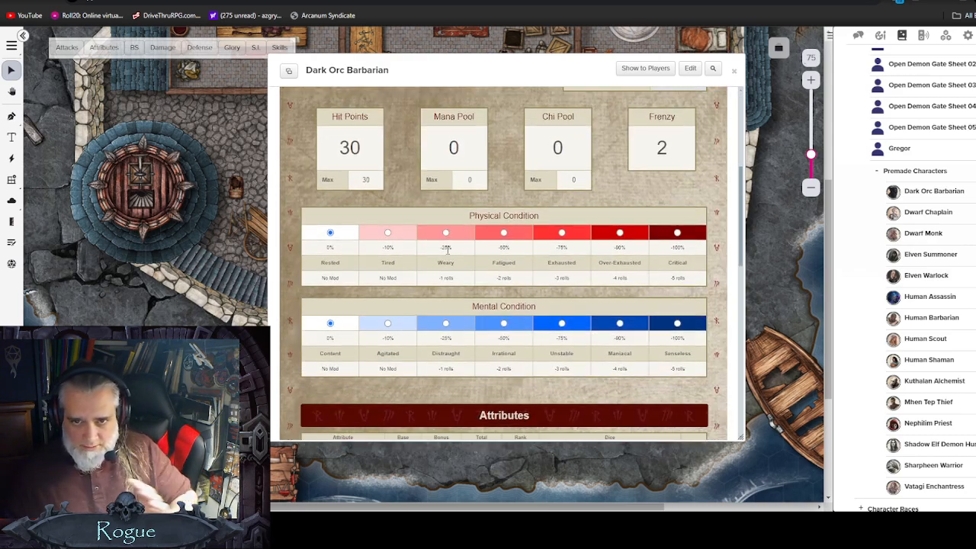
scroll(432, 244, "down", 4)
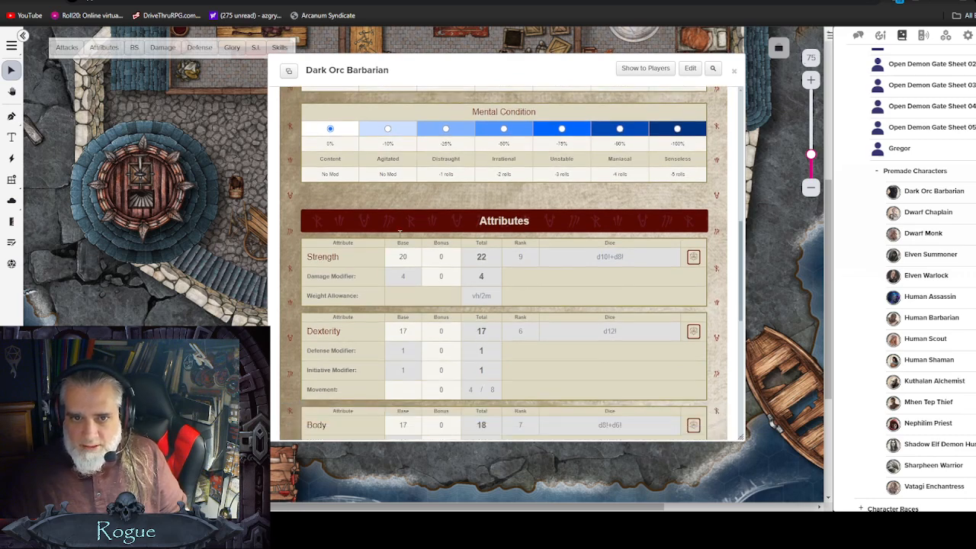
scroll(356, 238, "down", 3)
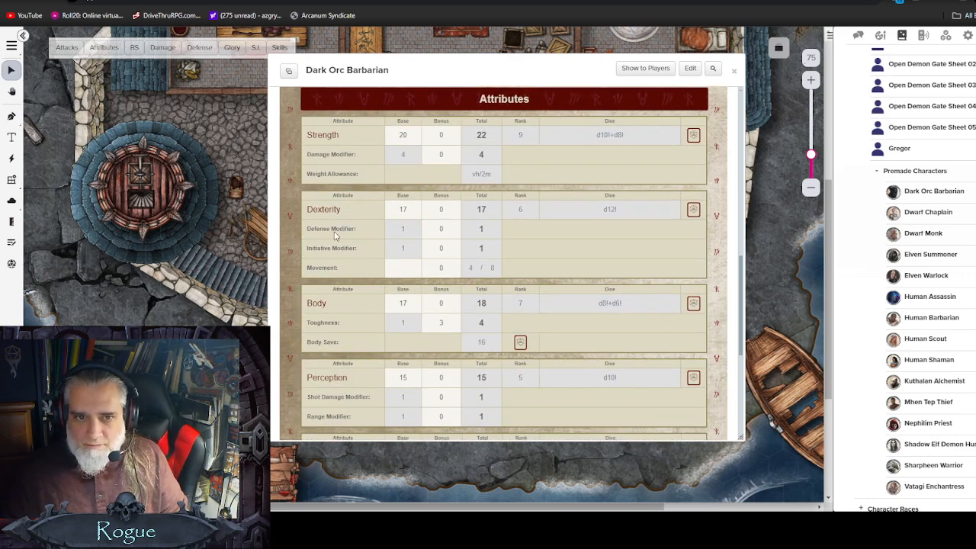
scroll(337, 220, "down", 1)
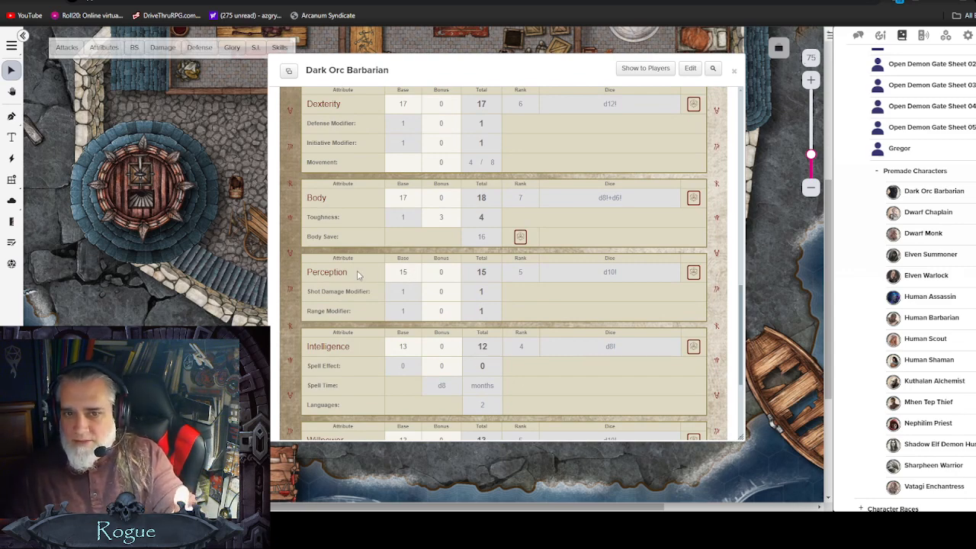
left_click(734, 70)
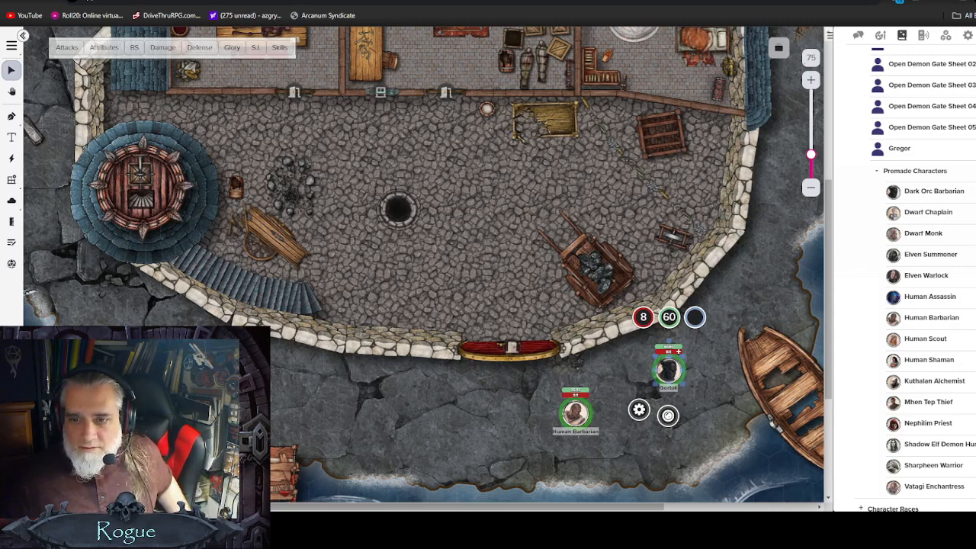
Step: Enable Vision and Night Vision on the Dark Orc Barbarian token with 75 ft distance and Dimming effect starting at 1 ft
double_click(670, 372)
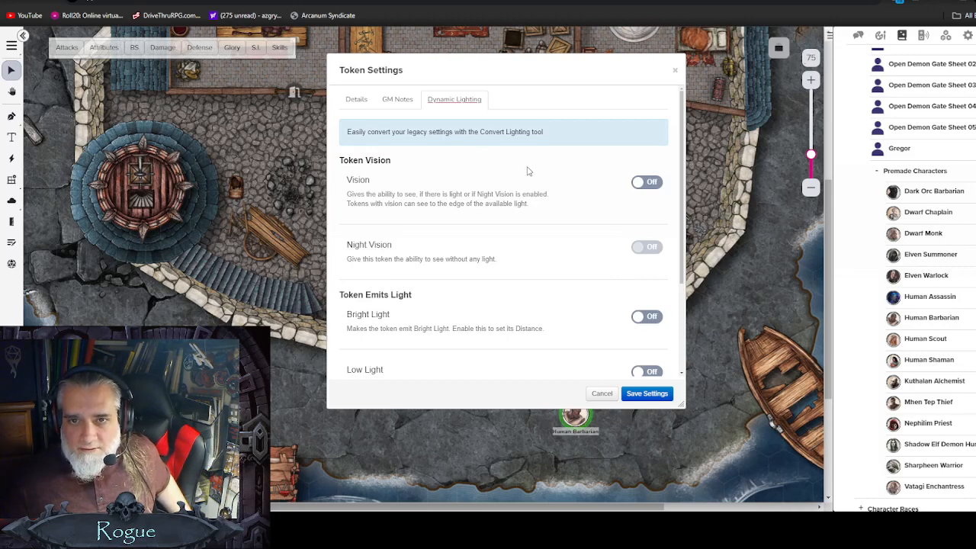
left_click(647, 182)
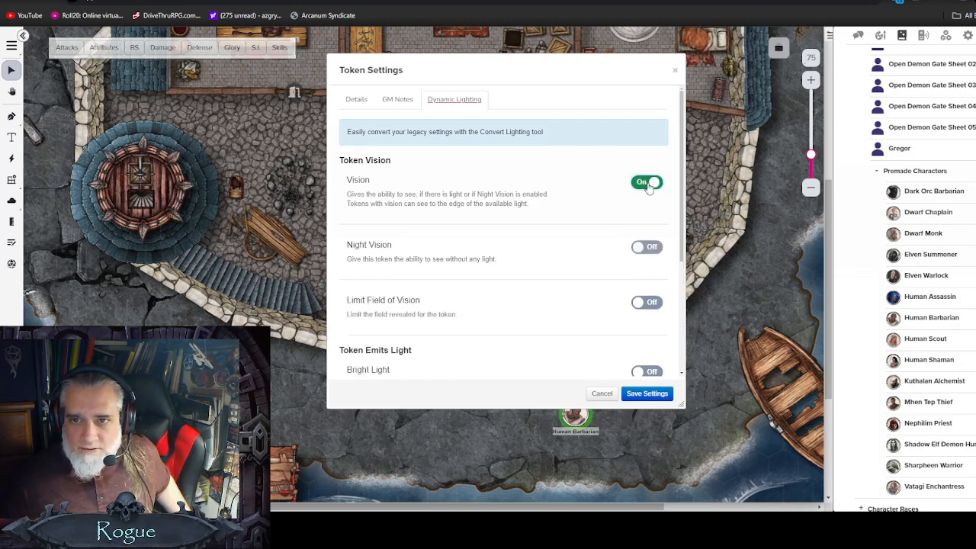
left_click(645, 248)
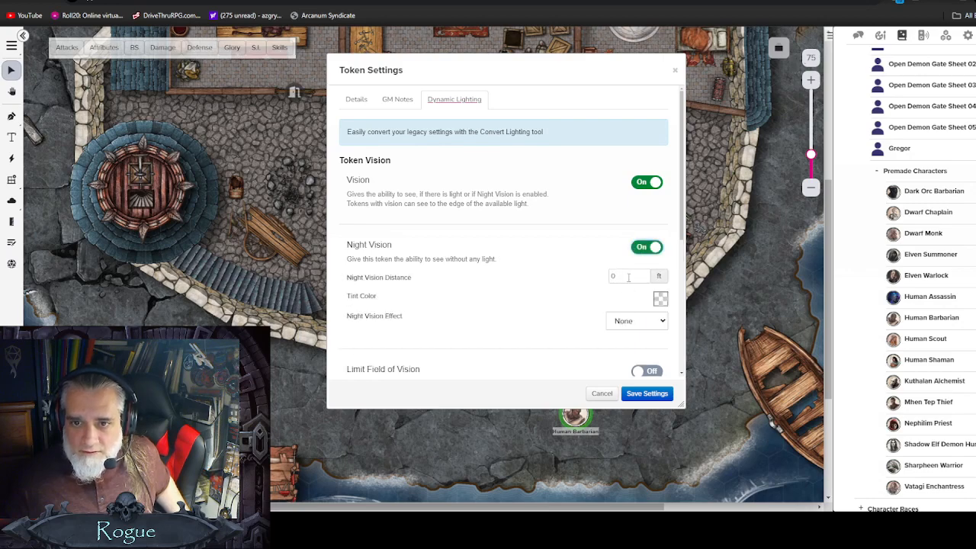
double_click(629, 277)
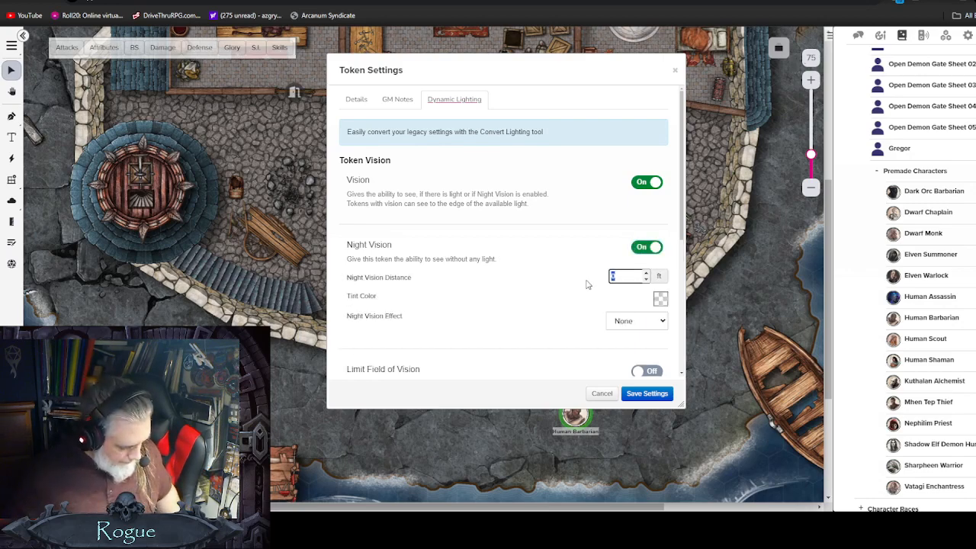
type("75")
left_click(563, 262)
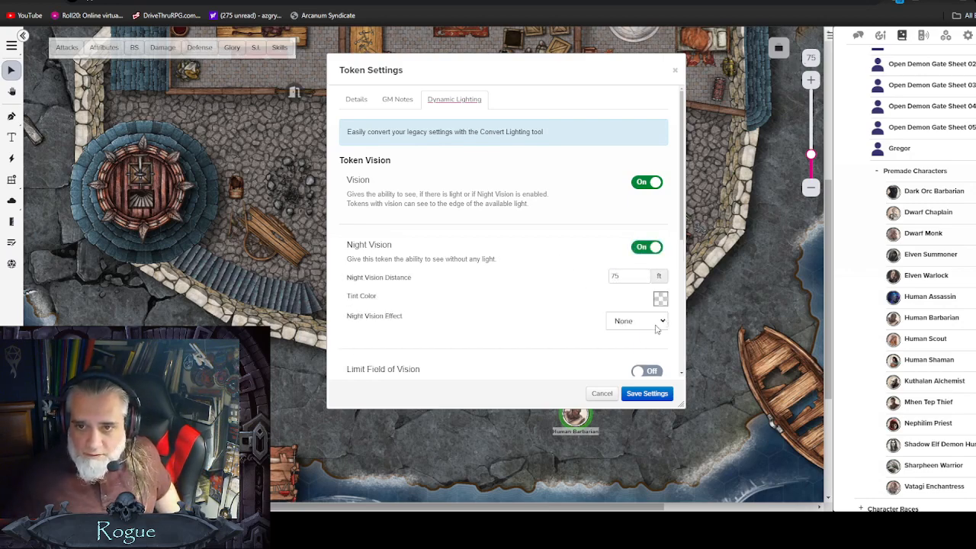
left_click(654, 324)
left_click(629, 350)
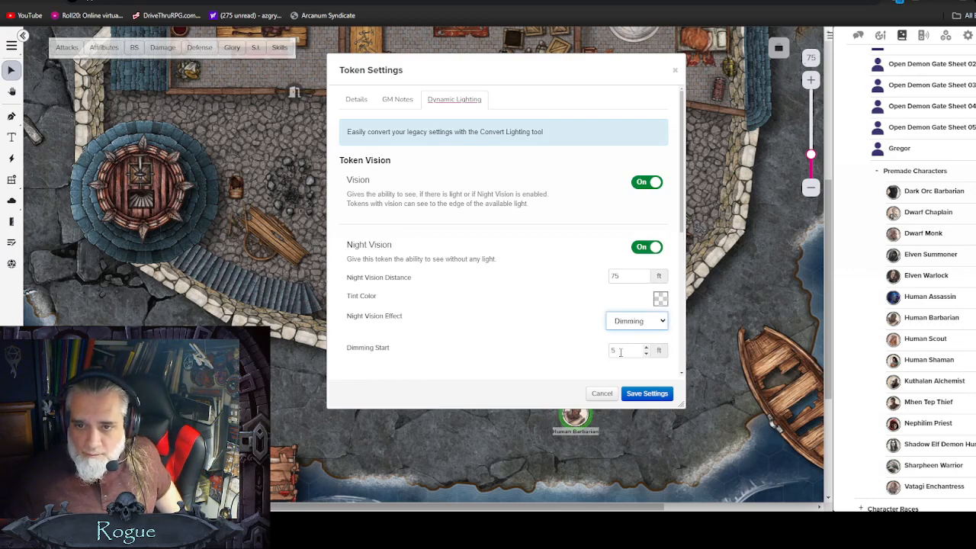
double_click(604, 351)
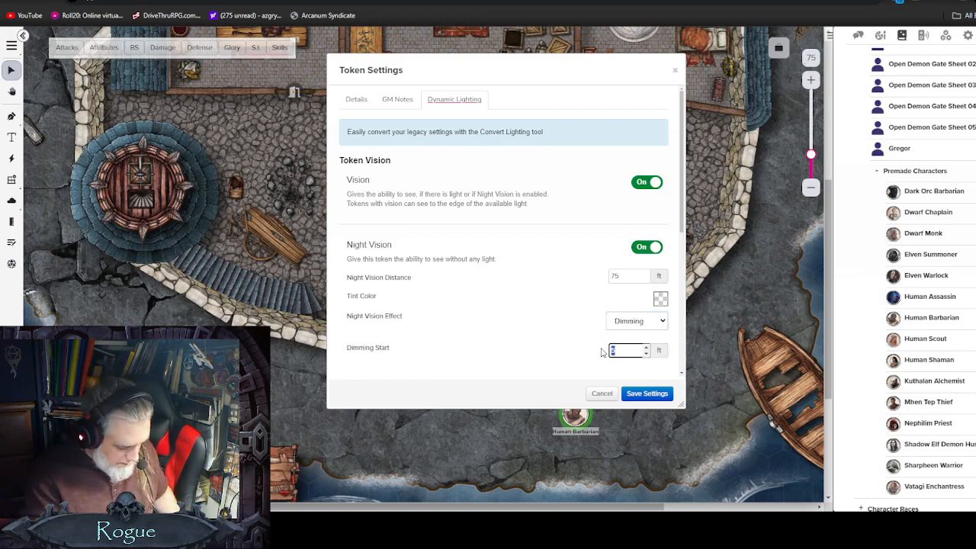
type("1")
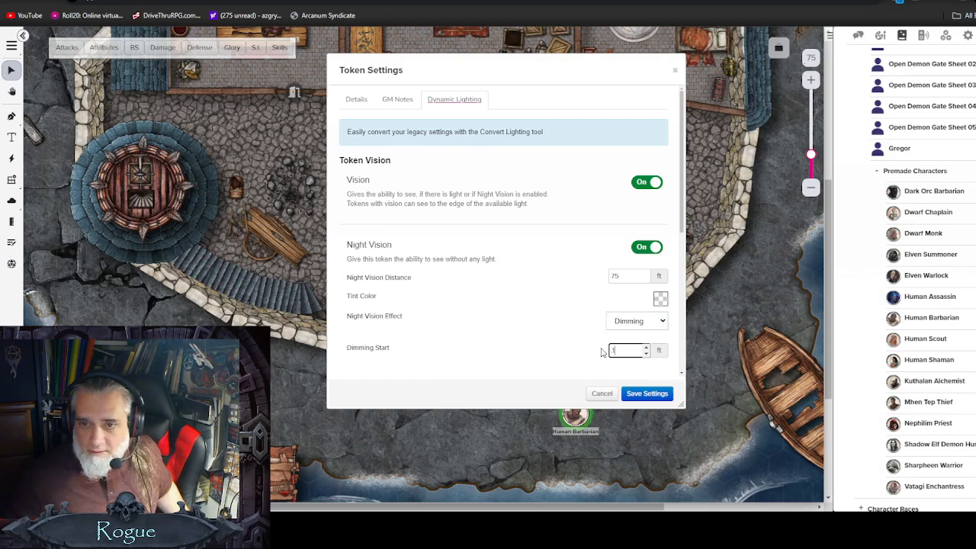
left_click(645, 393)
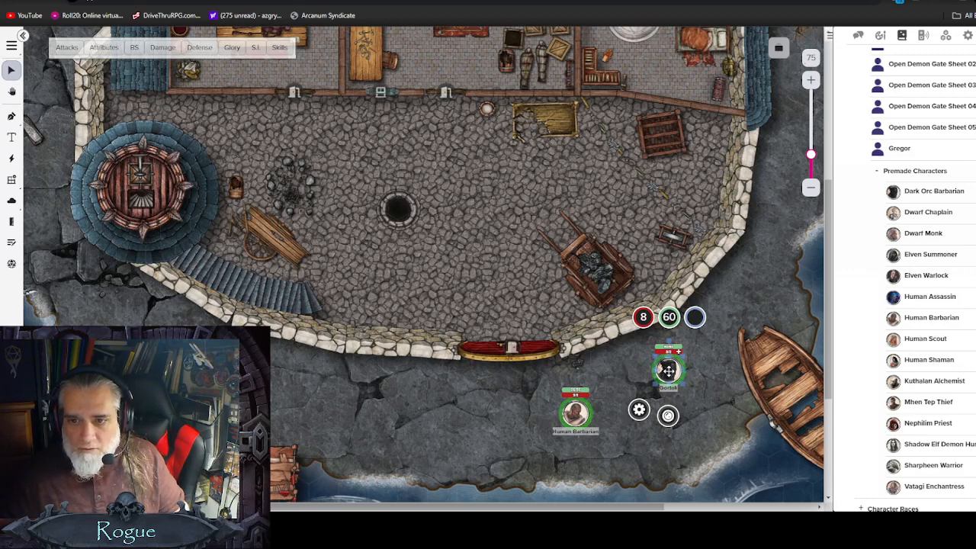
Step: Open the Human Barbarian's character sheet, scroll through its attributes, and close it
left_click(609, 372)
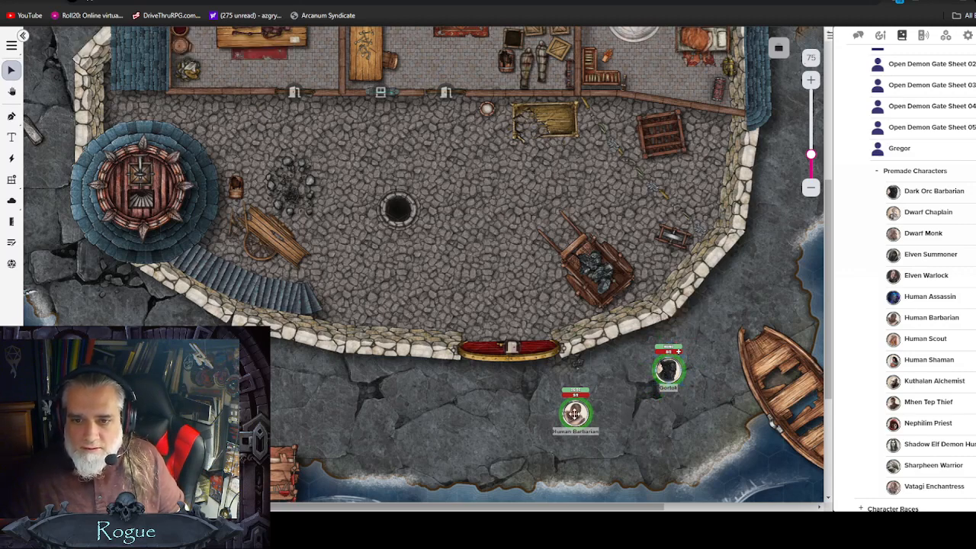
left_click(575, 413)
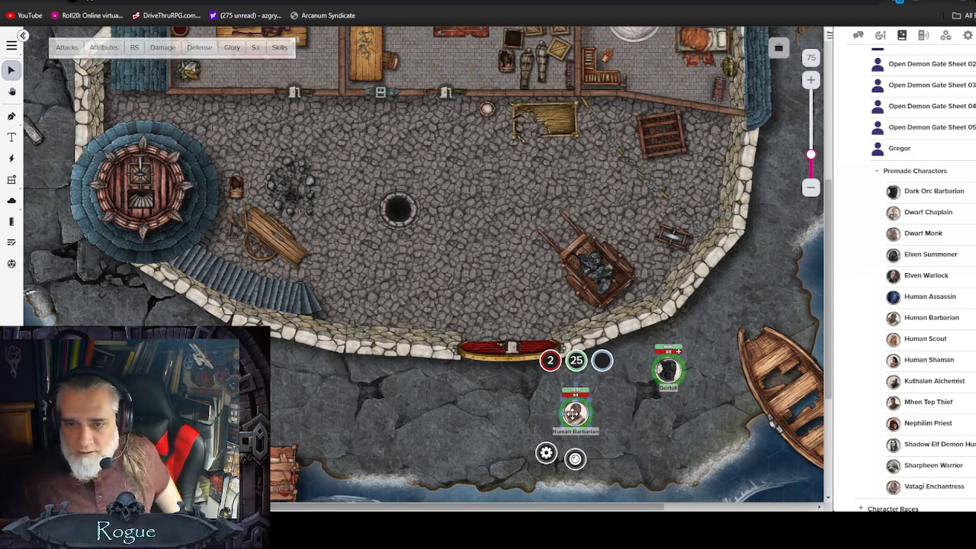
right_click(575, 414)
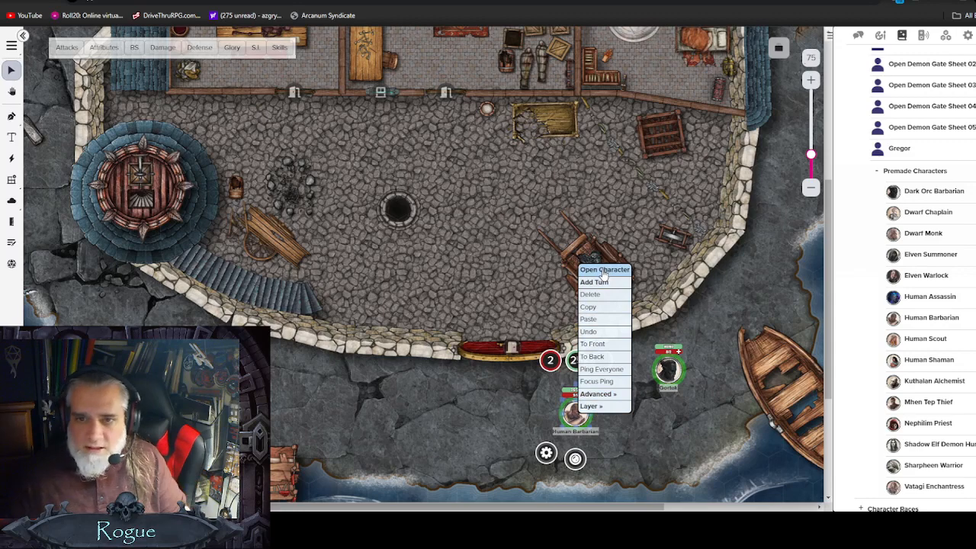
left_click(604, 272)
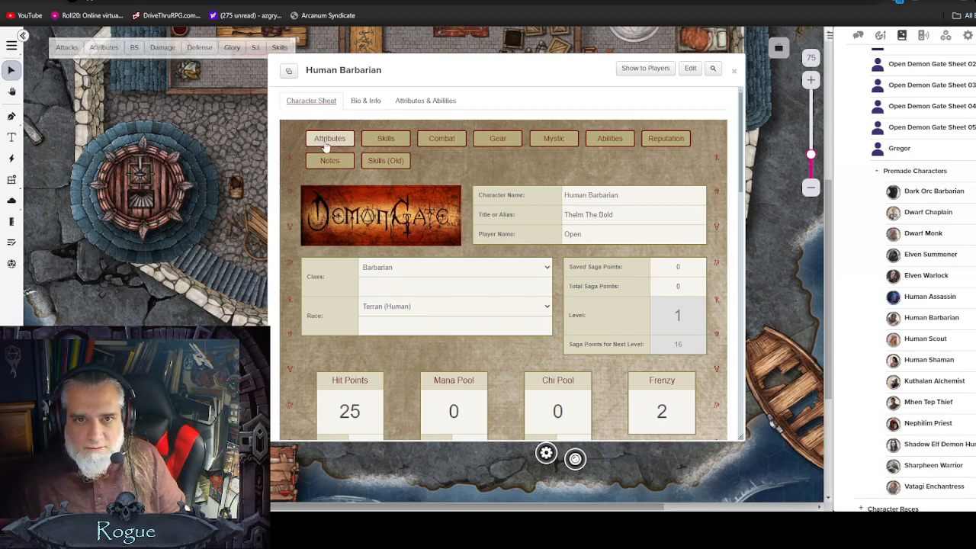
scroll(353, 315, "down", 6)
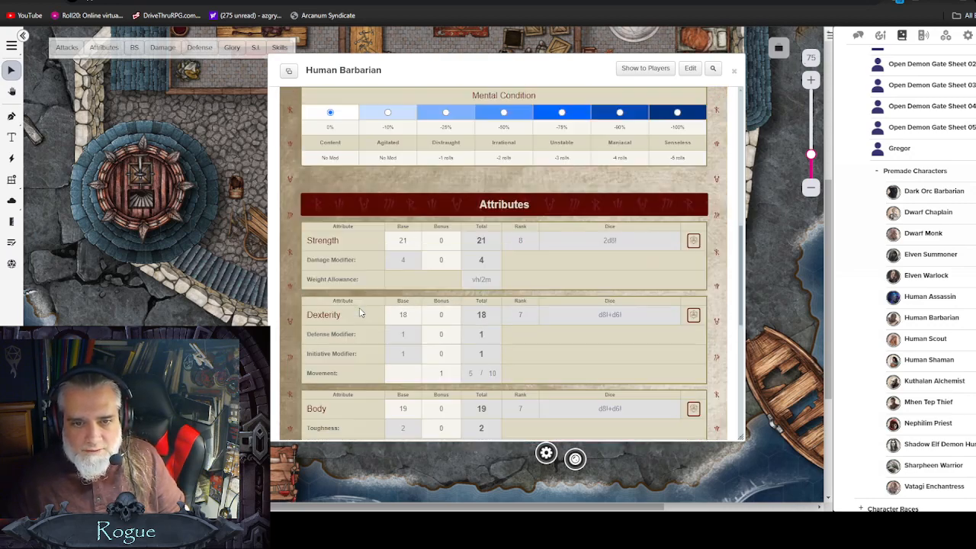
scroll(362, 313, "down", 2)
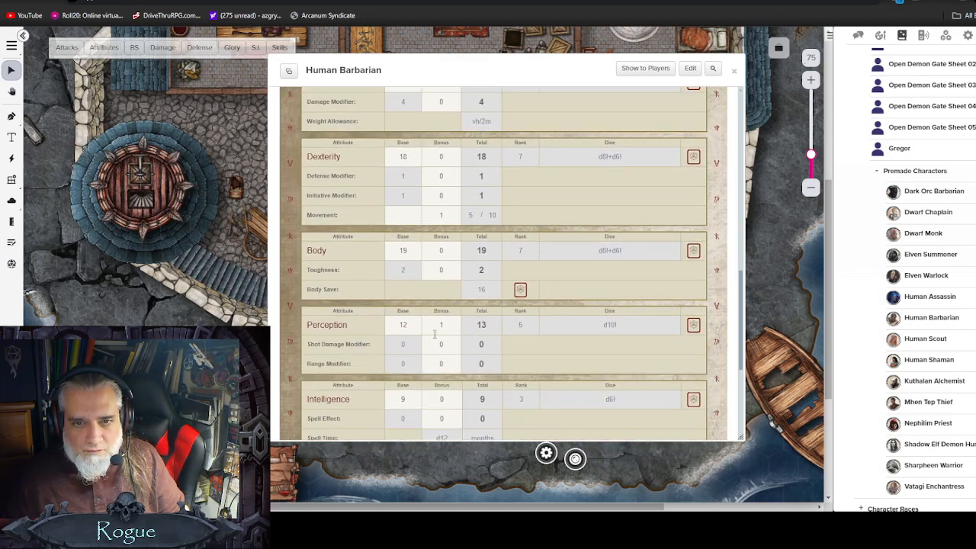
left_click(734, 70)
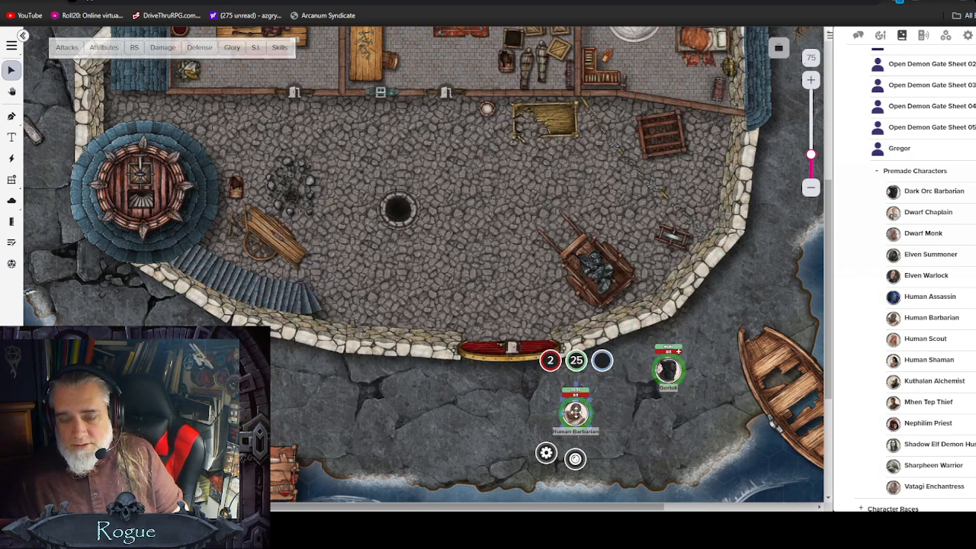
Step: Save the Human Barbarian token's vision settings and move the Gortok token closer to it
double_click(575, 415)
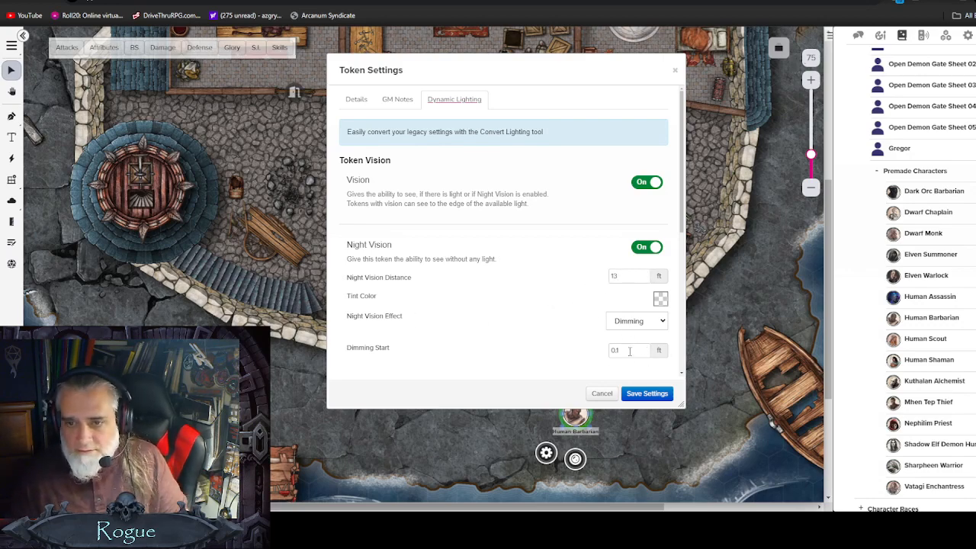
left_click(646, 395)
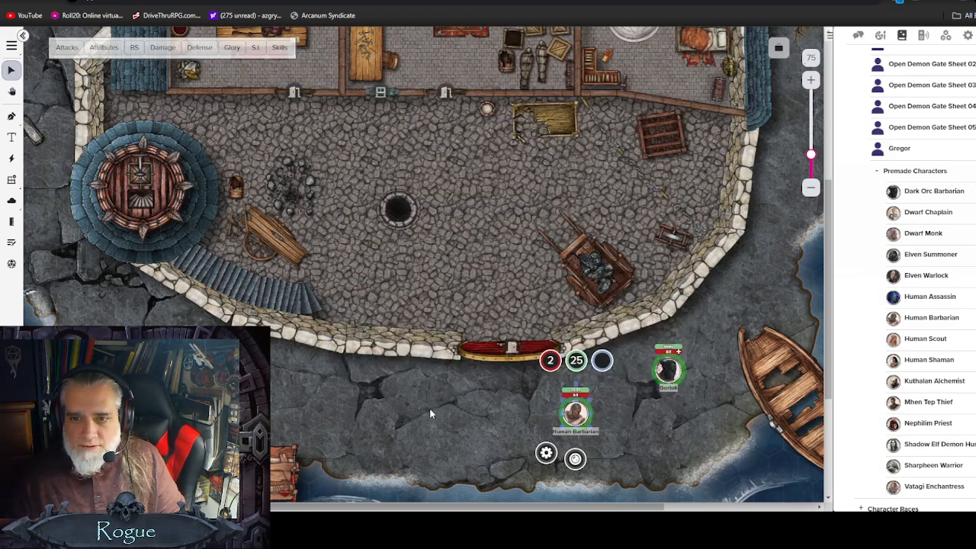
left_click(707, 353)
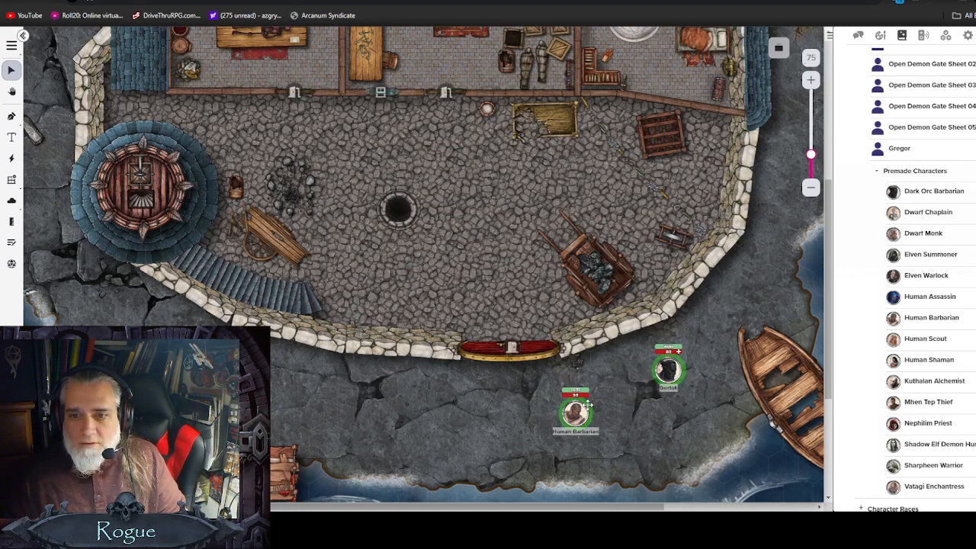
left_click_drag(671, 371, 648, 387)
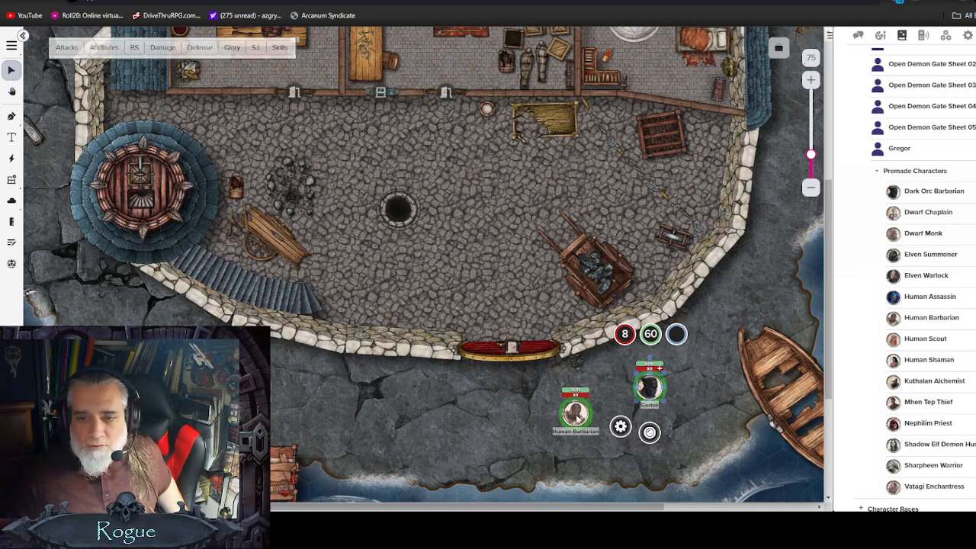
Step: Open the Human Barbarian character's edit dialog, save its changes, and close the sheet
double_click(577, 417)
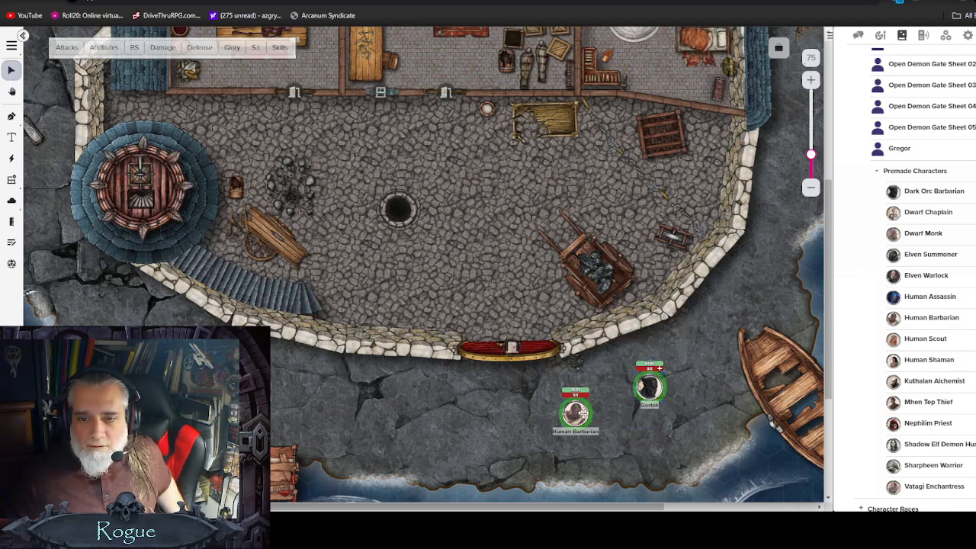
left_click(577, 414)
double_click(577, 415)
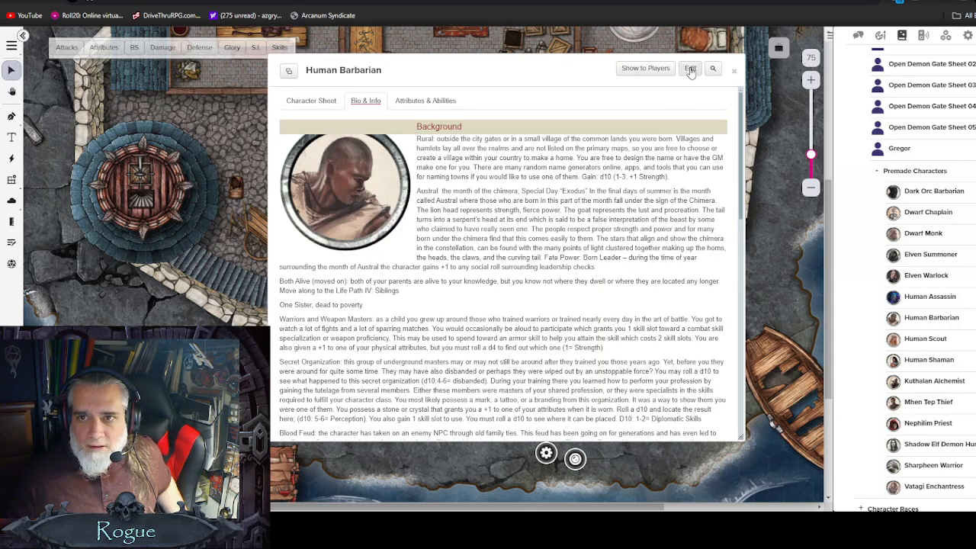
left_click(690, 70)
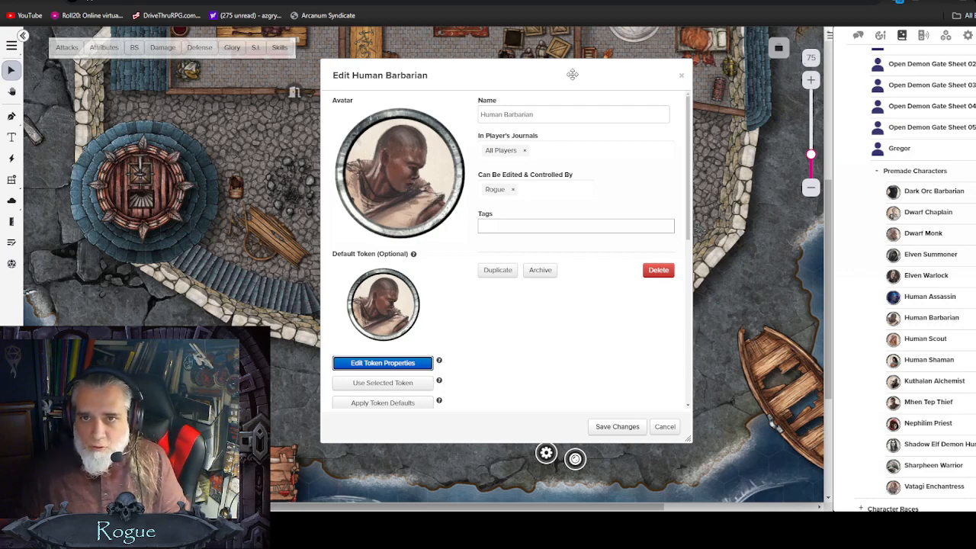
left_click_drag(571, 74, 285, 77)
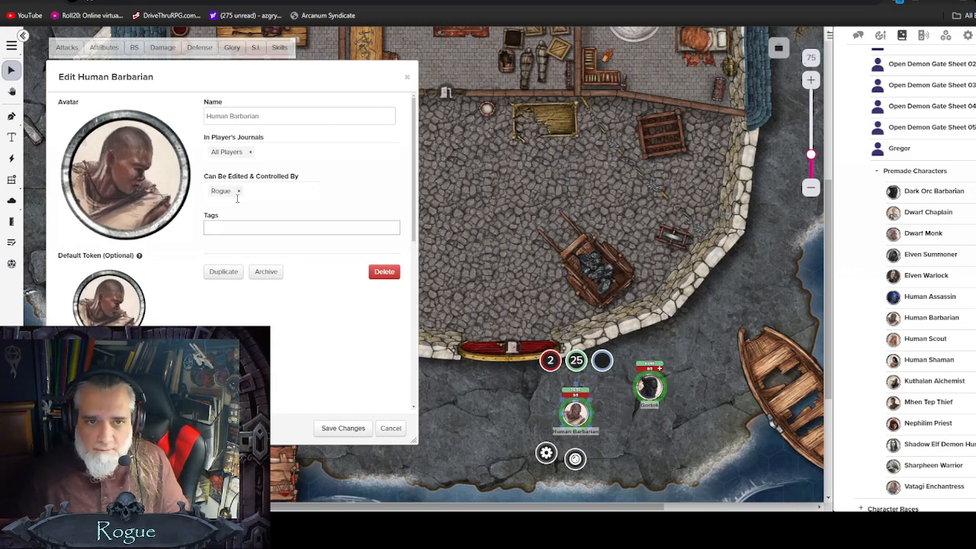
left_click(338, 427)
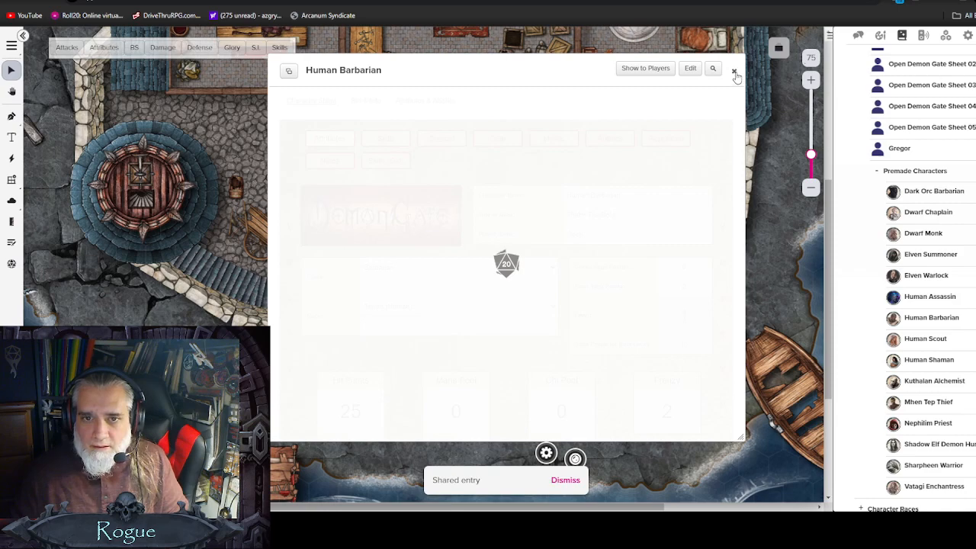
left_click(734, 74)
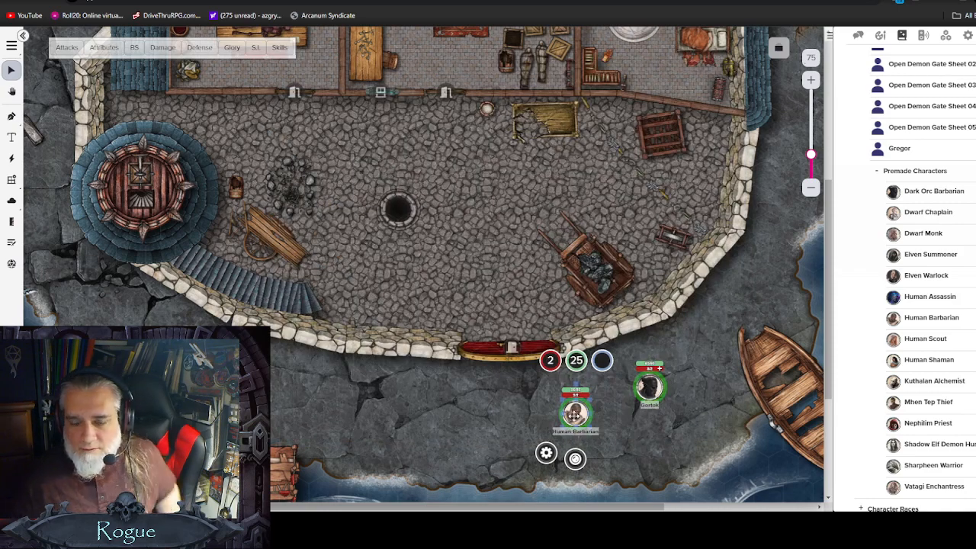
Step: Preview the map from the Human Barbarian's point of view, looking around, then exit the preview
left_click(616, 408)
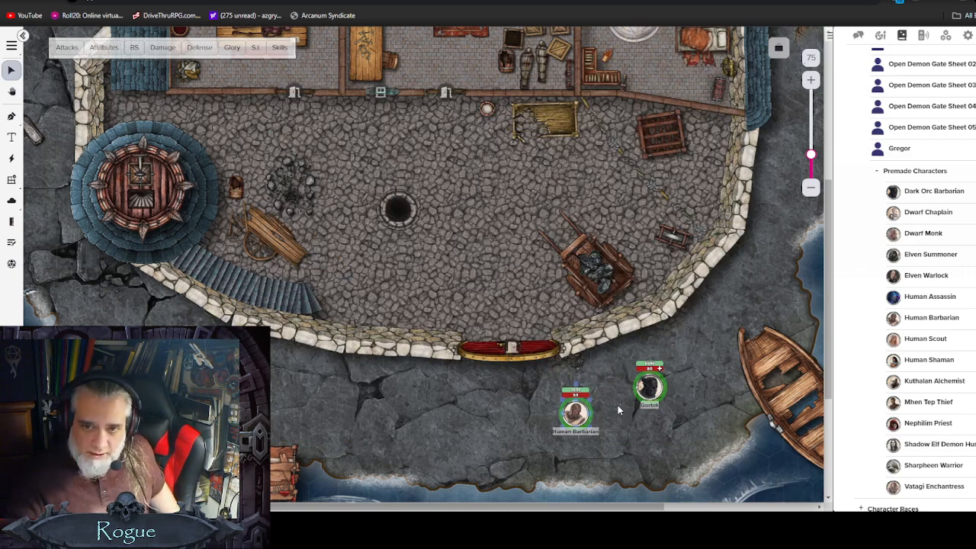
key("ctrl+l")
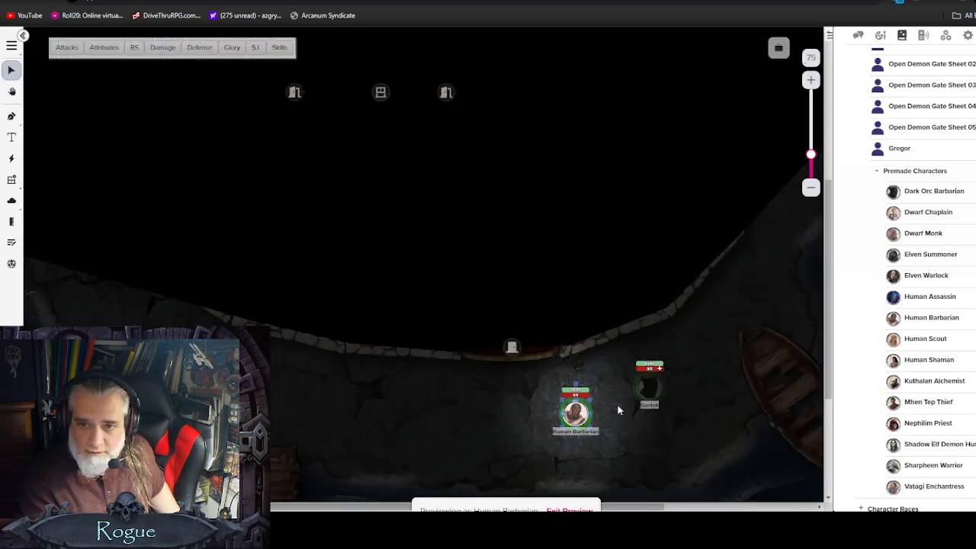
scroll(689, 393, "down", 1)
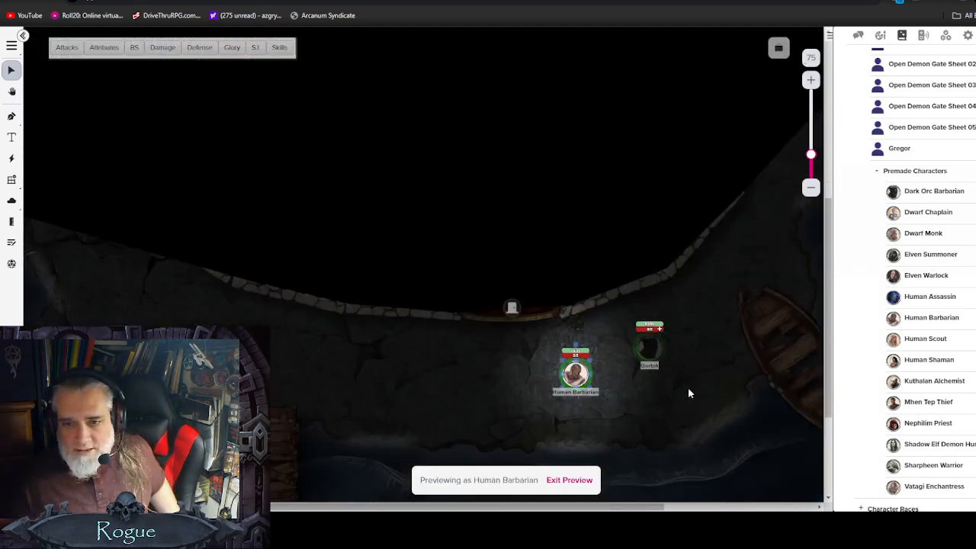
scroll(717, 390, "up", 3)
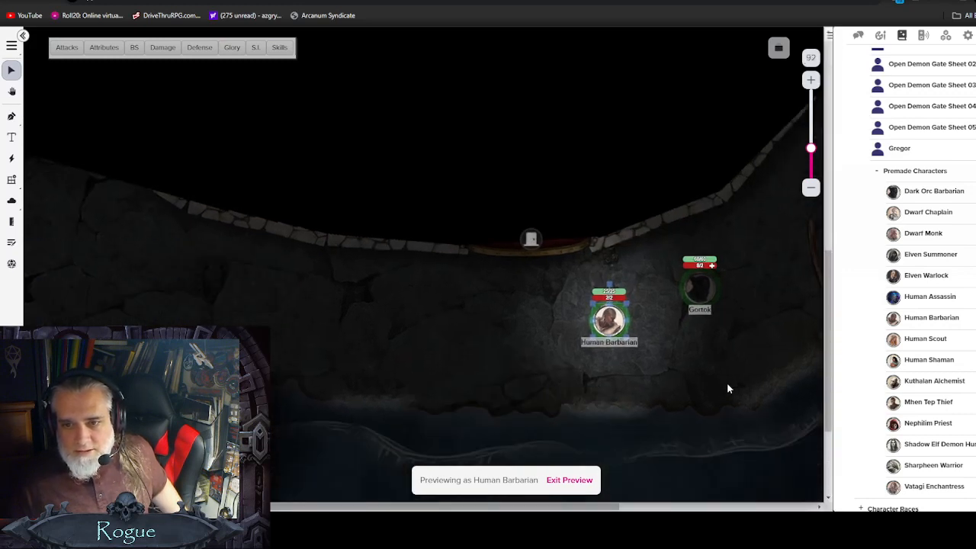
scroll(727, 388, "up", 1)
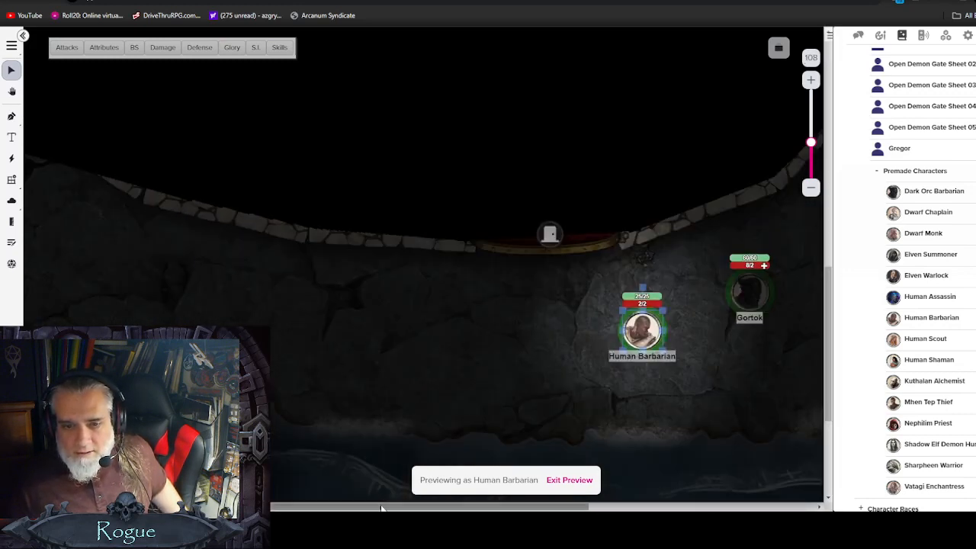
left_click_drag(413, 507, 494, 507)
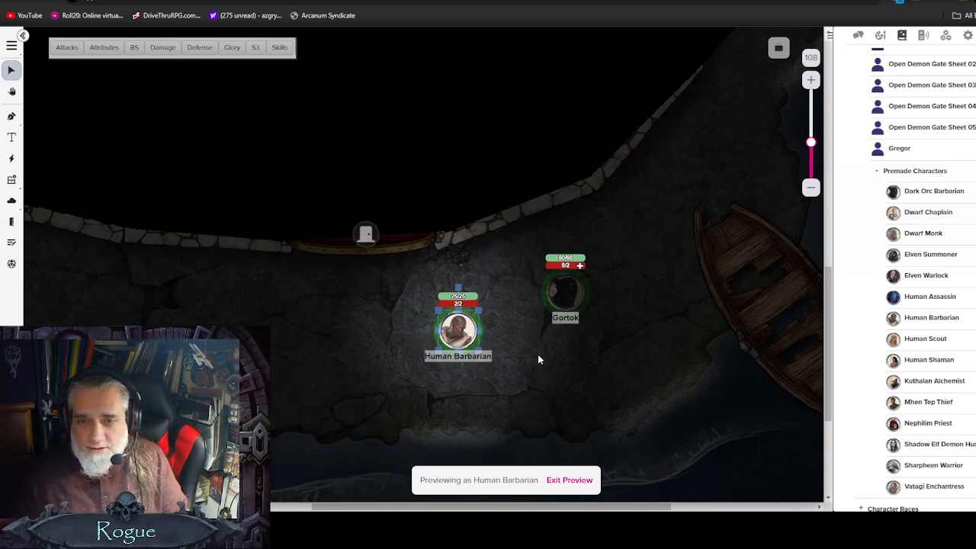
left_click(568, 480)
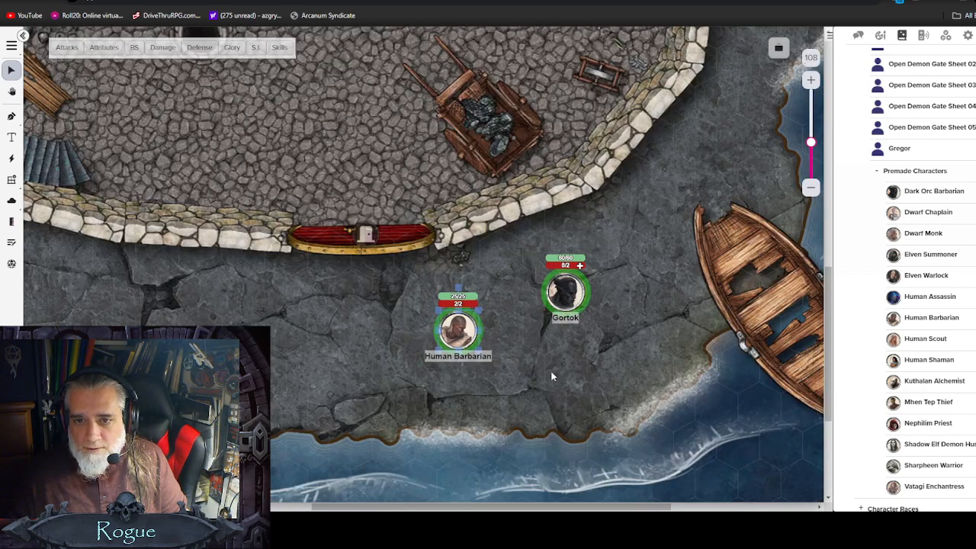
Step: Move Gortok beside the Human Barbarian and preview the map from Gortok's vision, then exit the preview
left_click_drag(570, 305, 554, 347)
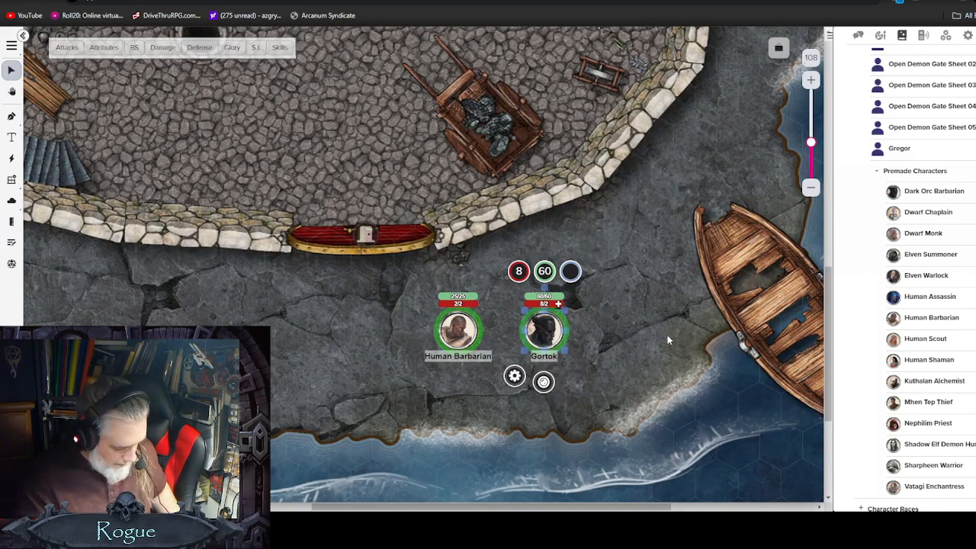
key("ctrl+l")
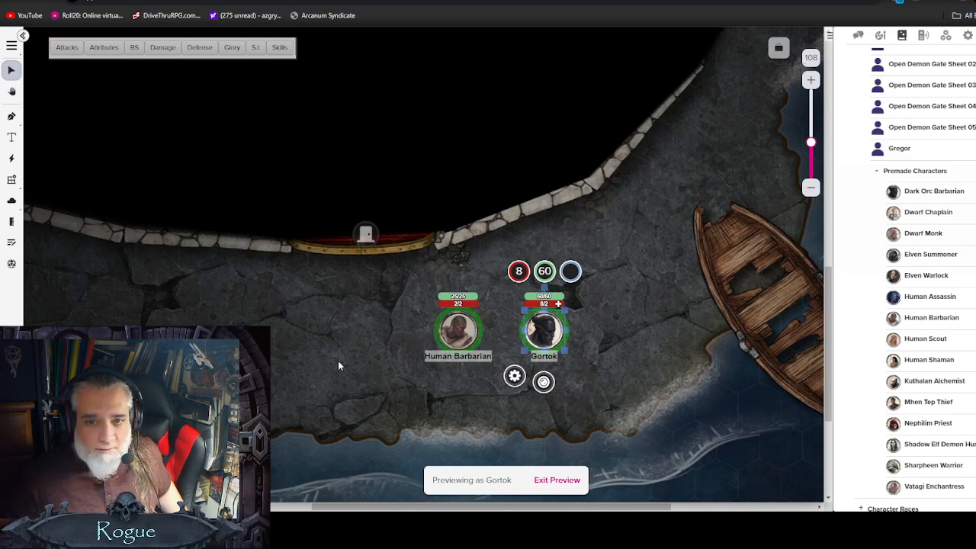
scroll(338, 361, "down", 2)
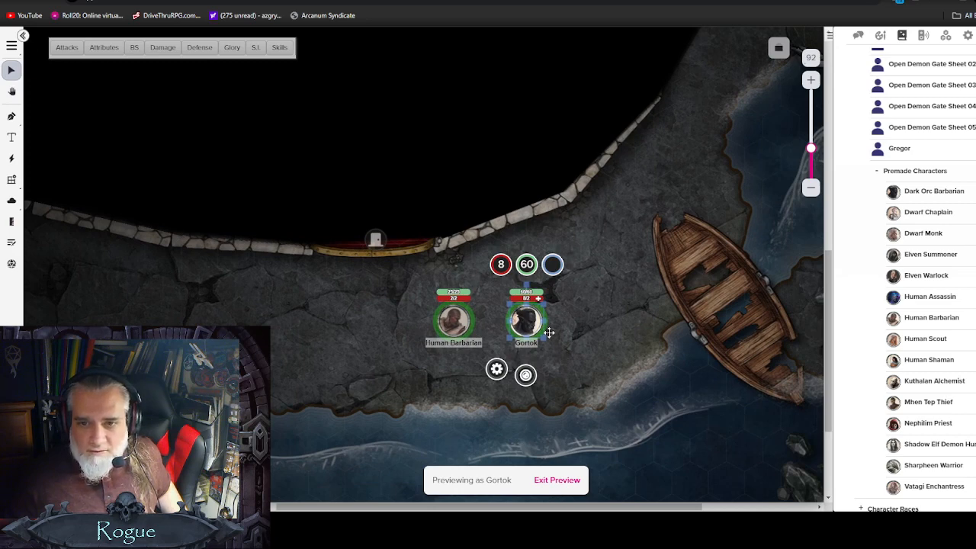
left_click(558, 481)
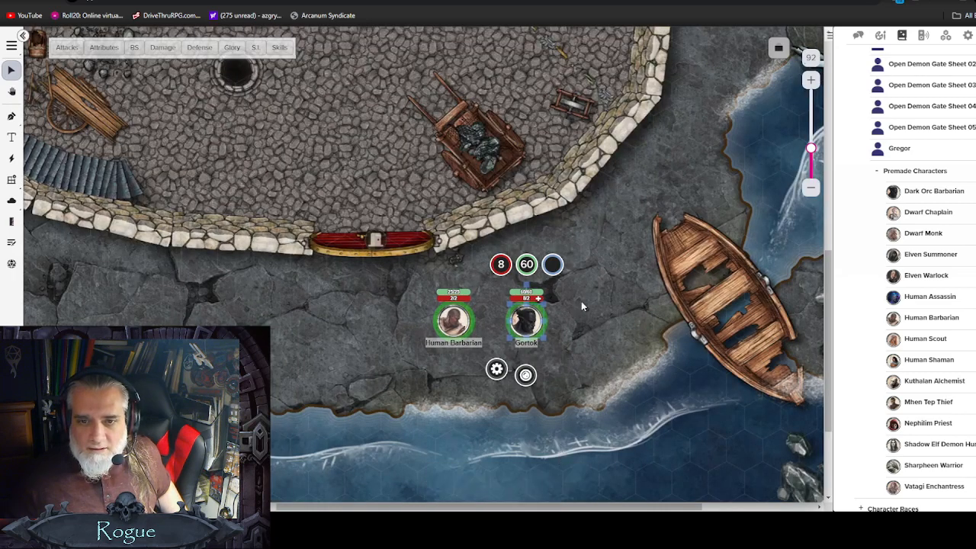
Step: Move the Human Barbarian up to the red gate and set that door to Opened
left_click_drag(453, 319, 378, 273)
scroll(387, 268, "up", 1)
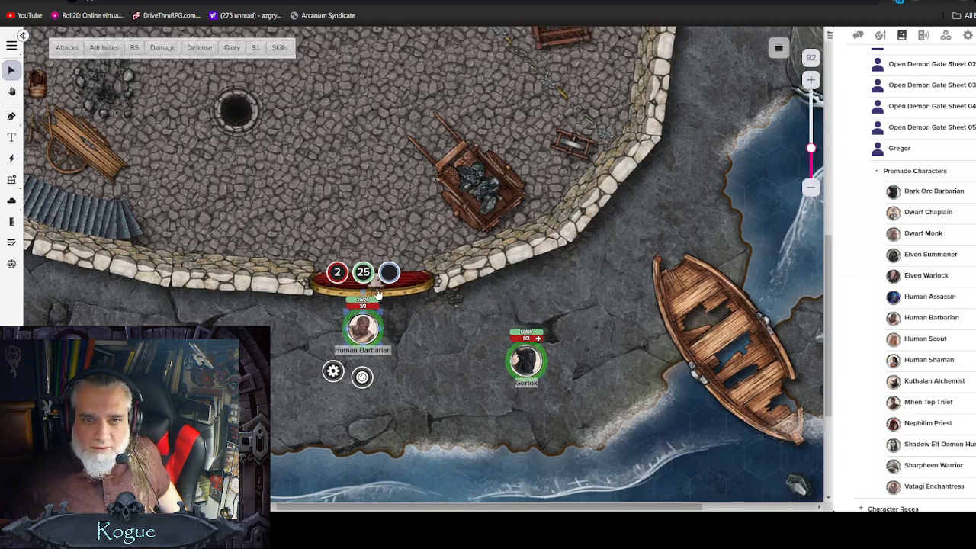
left_click(377, 293)
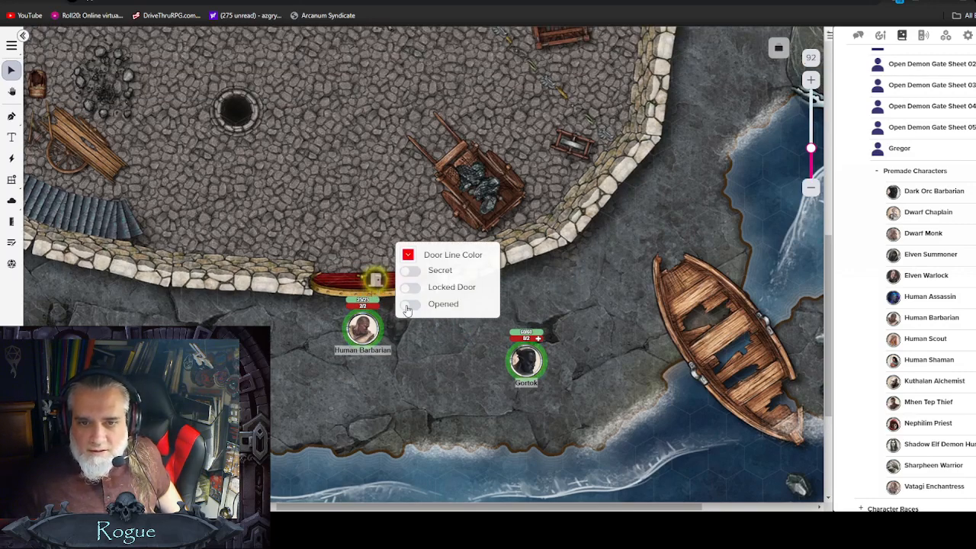
left_click(408, 305)
left_click(407, 305)
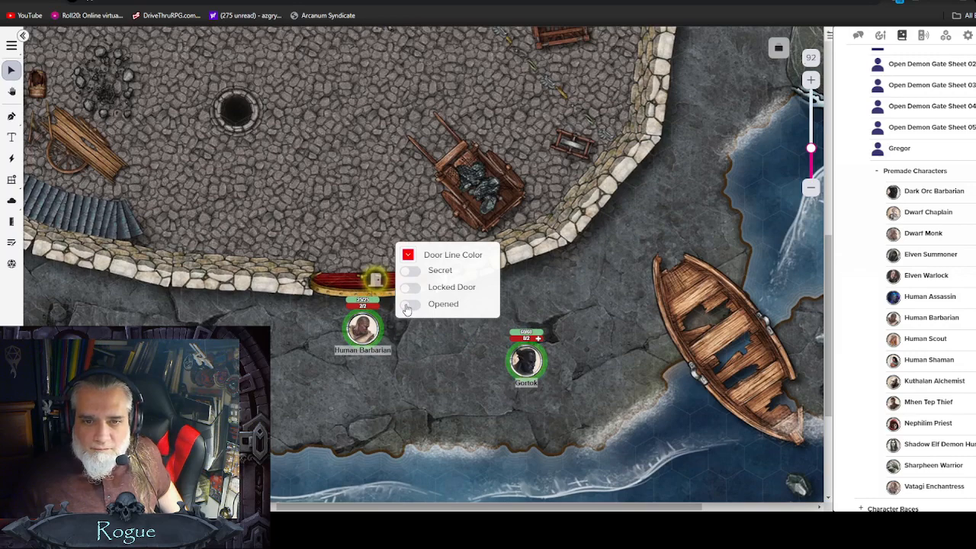
left_click(407, 305)
left_click(430, 381)
Step: Move the Human Barbarian through the opened gate into the cobbled courtyard
left_click_drag(363, 327, 336, 166)
scroll(339, 251, "up", 3)
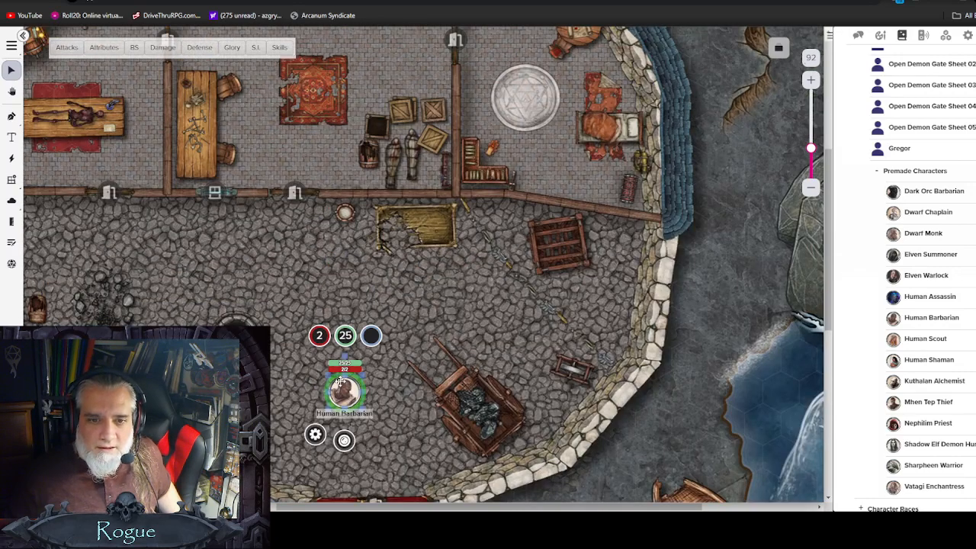
left_click_drag(339, 380, 269, 321)
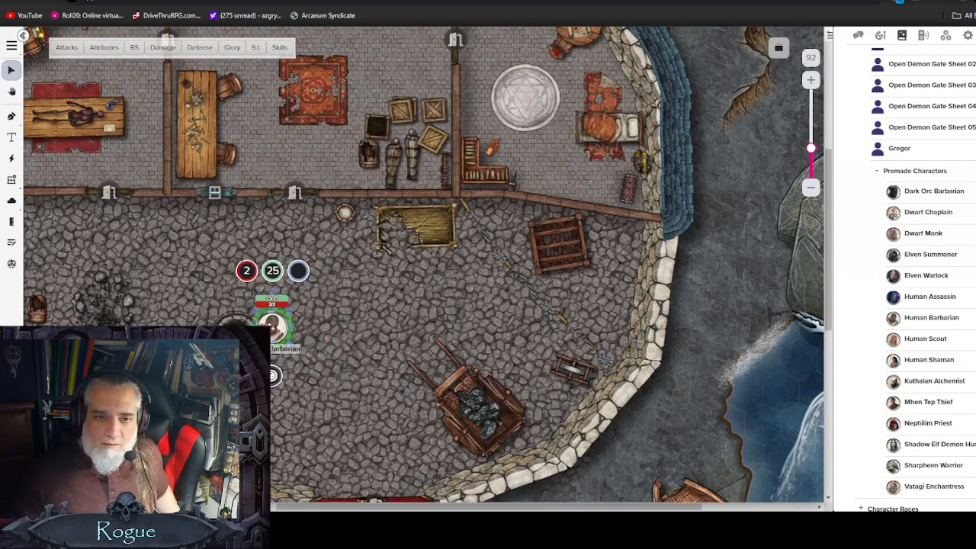
Step: Preview as the Human Barbarian while moving it through the doorway into the northern building, then exit the preview
key("ctrl+l")
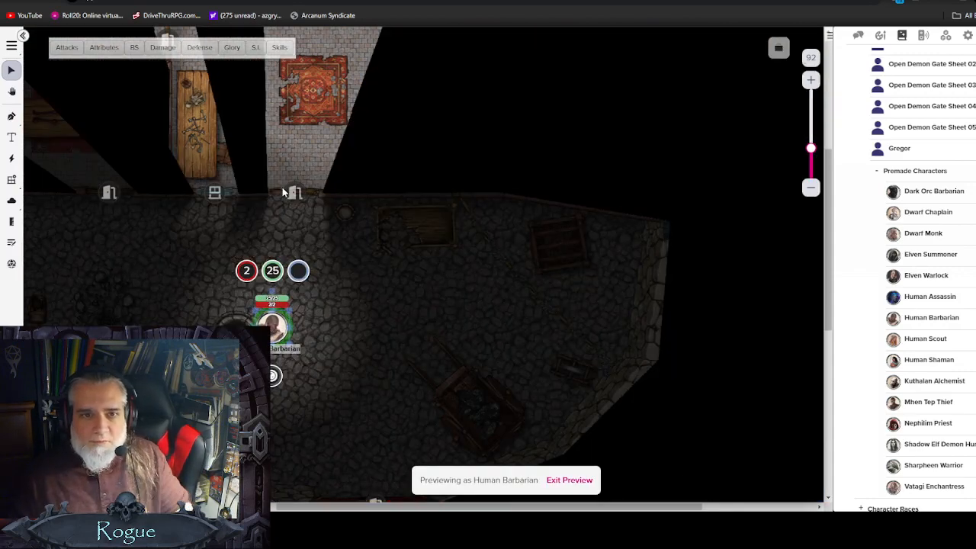
scroll(204, 239, "up", 1)
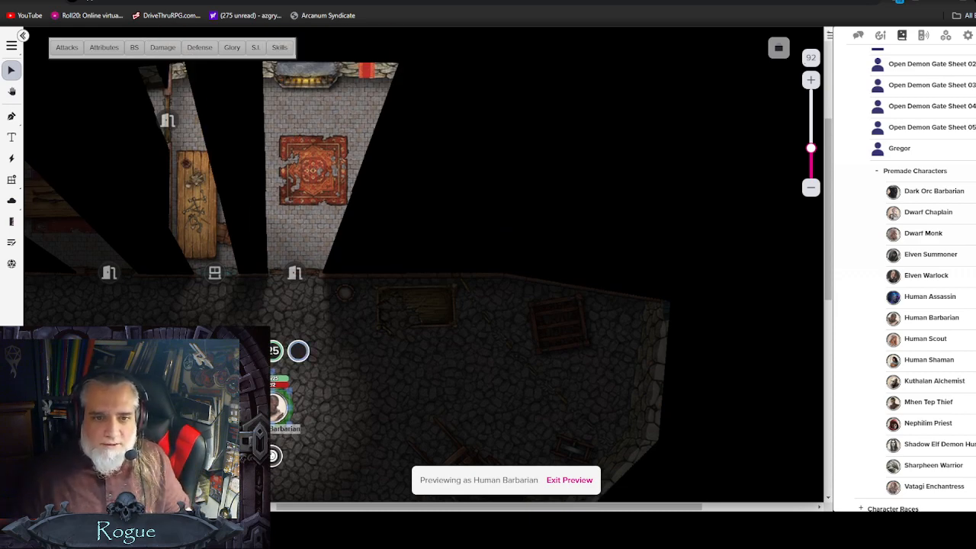
left_click_drag(268, 407, 305, 342)
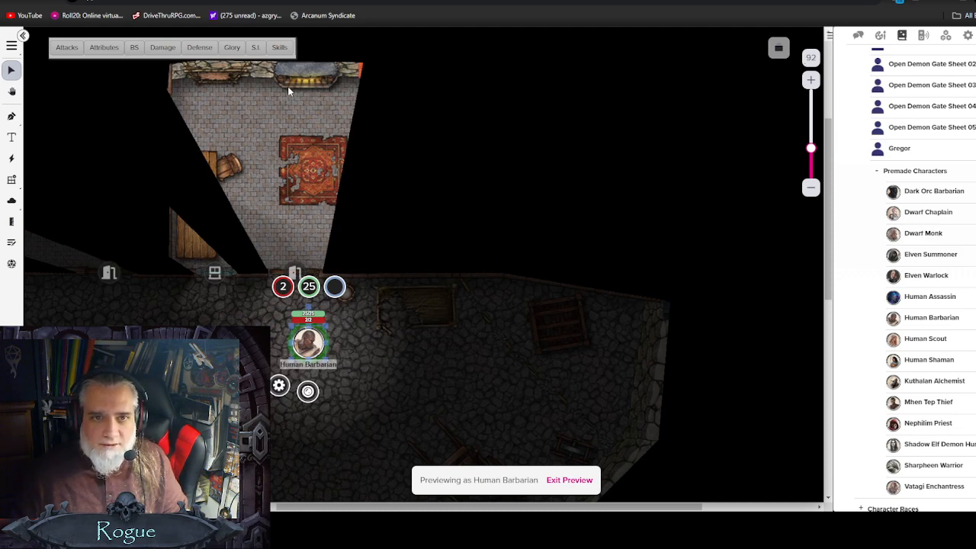
scroll(280, 207, "up", 1)
left_click_drag(307, 424, 321, 294)
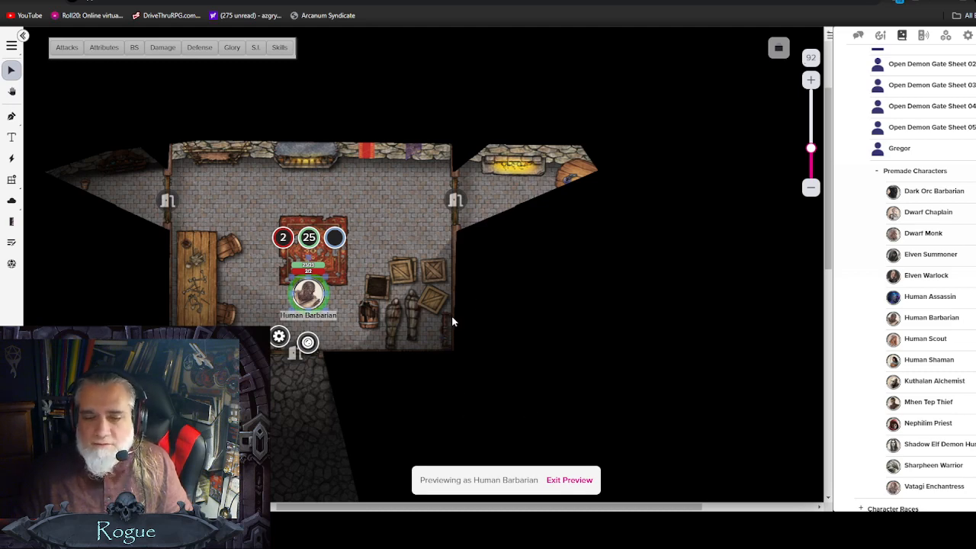
left_click(568, 480)
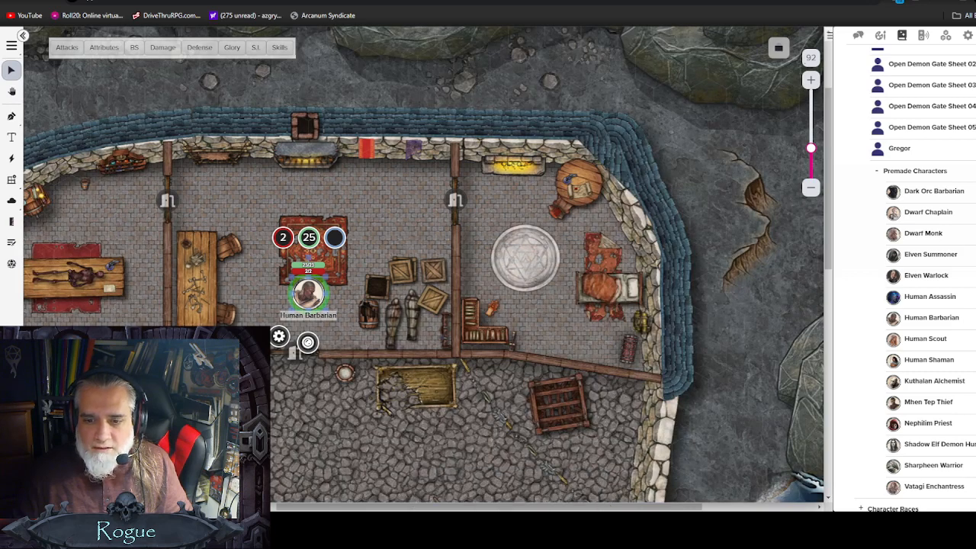